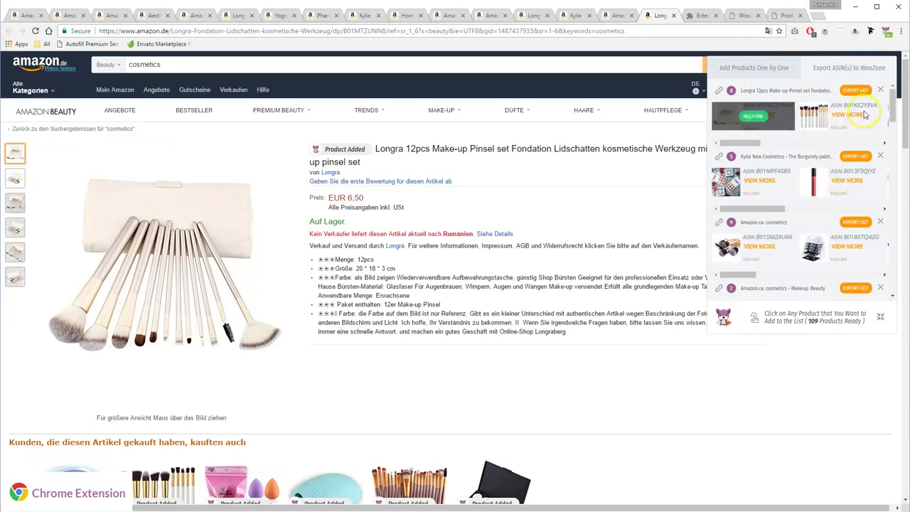
# Remove the whole Longra 12pcs make-up brush product list from the extension's export lists and restore it.
pyautogui.click(881, 91)
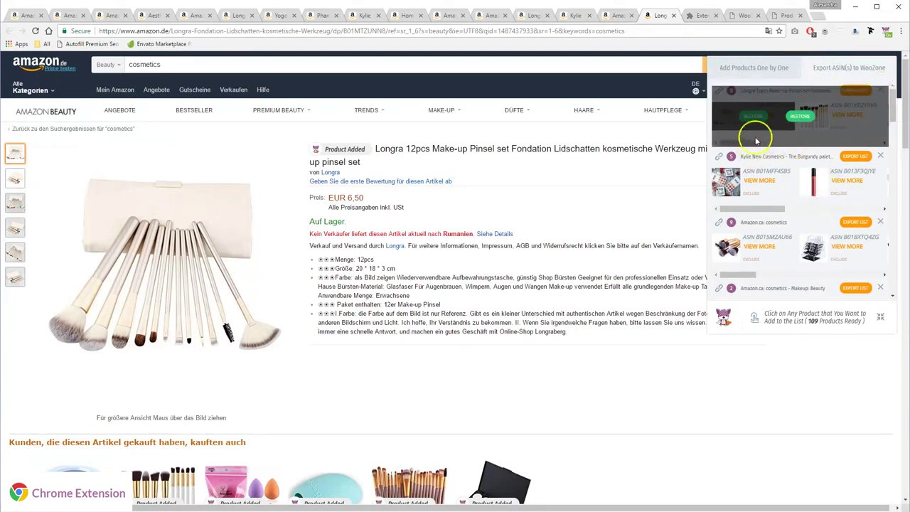
pyautogui.click(806, 117)
# Look through the collected product lists from the different Amazon countries in the extension's export list.
pyautogui.scroll(-5, 792, 188)
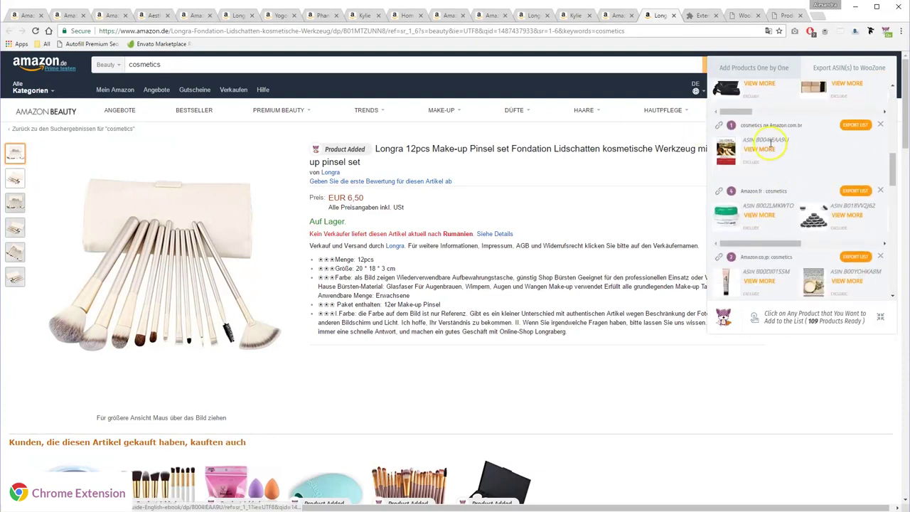
pyautogui.scroll(-1, 780, 199)
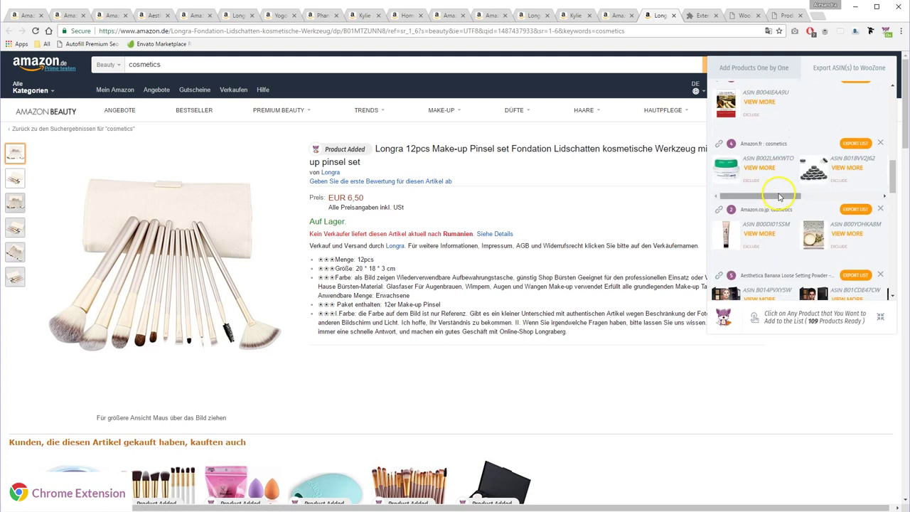
pyautogui.scroll(-2, 779, 199)
pyautogui.scroll(-5, 778, 197)
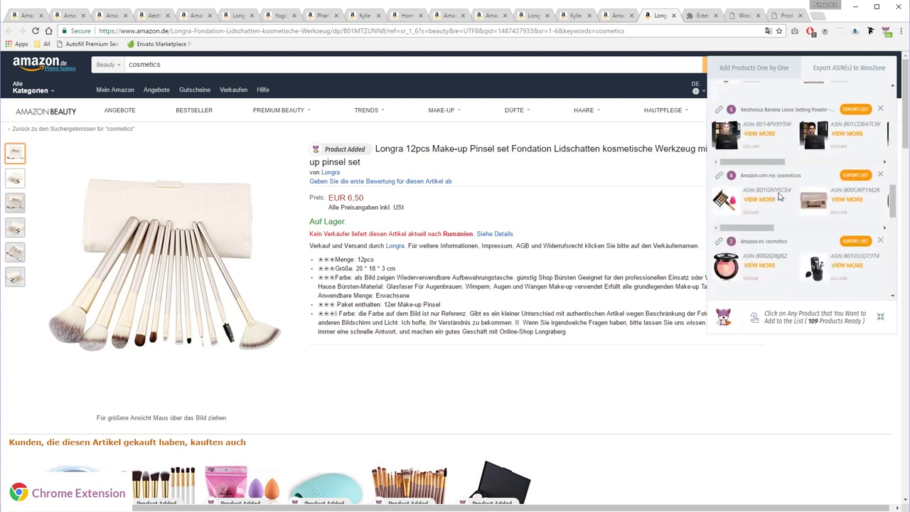
pyautogui.scroll(-5, 779, 196)
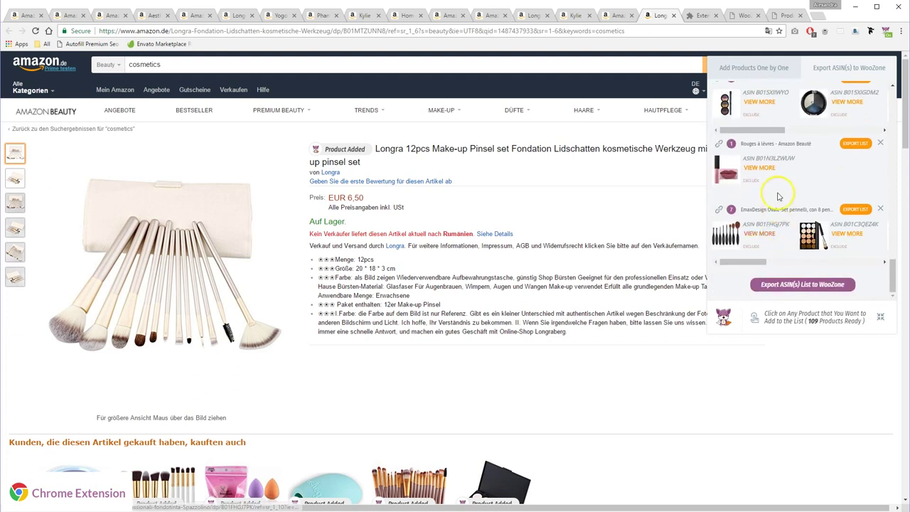
pyautogui.scroll(10, 777, 213)
pyautogui.moveTo(753, 145)
pyautogui.mouseDown()
pyautogui.moveTo(827, 146)
pyautogui.moveTo(746, 149)
pyautogui.mouseUp()
pyautogui.scroll(-5, 799, 209)
pyautogui.scroll(-8, 798, 226)
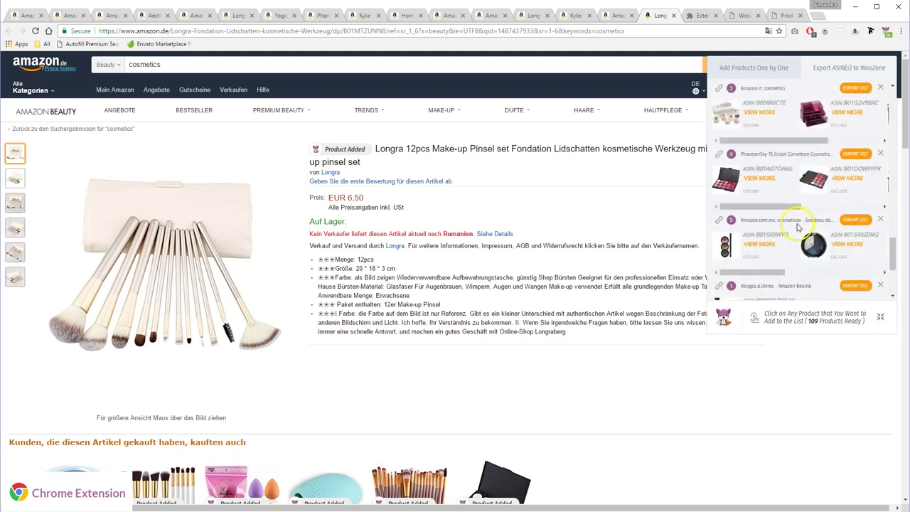
# Export the collected ASINs to WooZone and copy the Deutschland ASIN list to the clipboard.
pyautogui.click(778, 286)
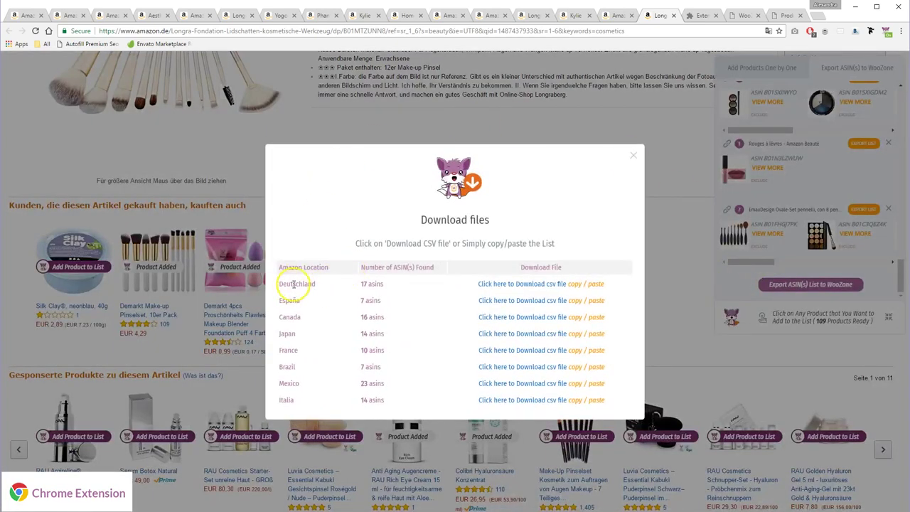
pyautogui.moveTo(278, 284); pyautogui.dragTo(306, 284)
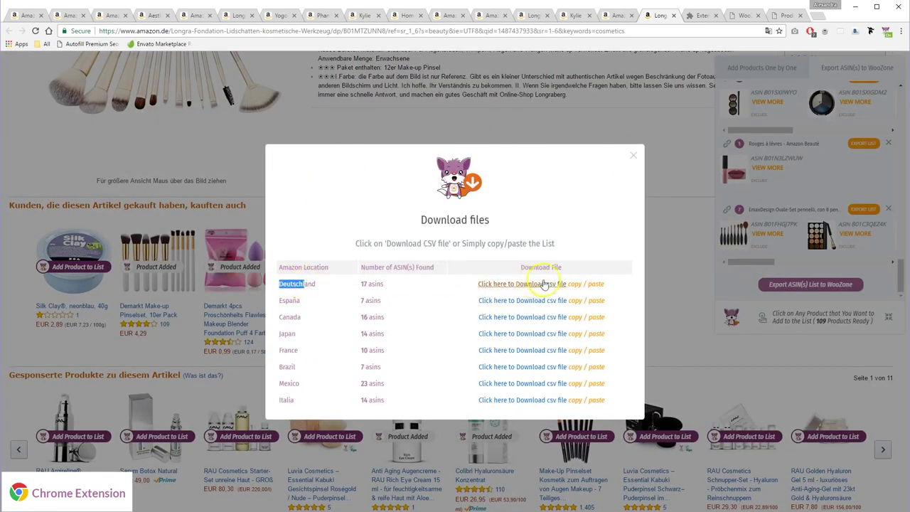
pyautogui.click(580, 283)
pyautogui.rightClick(506, 297)
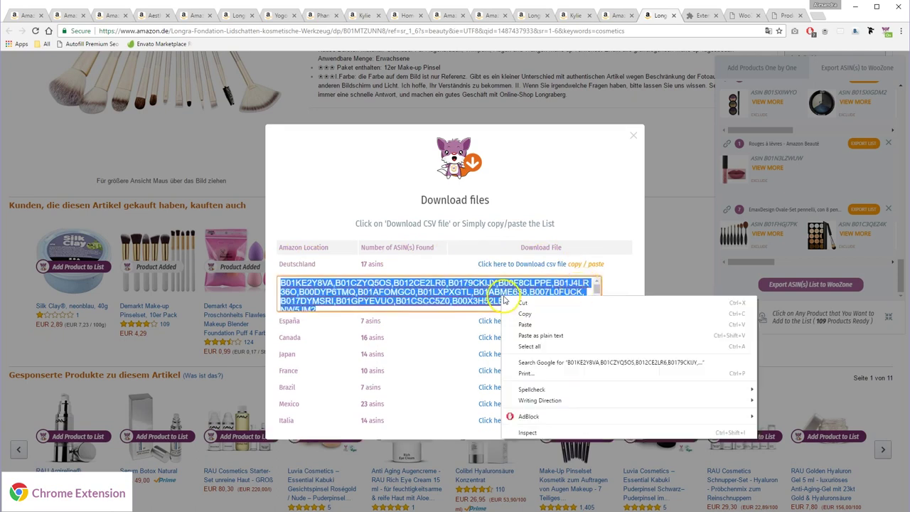
pyautogui.click(519, 313)
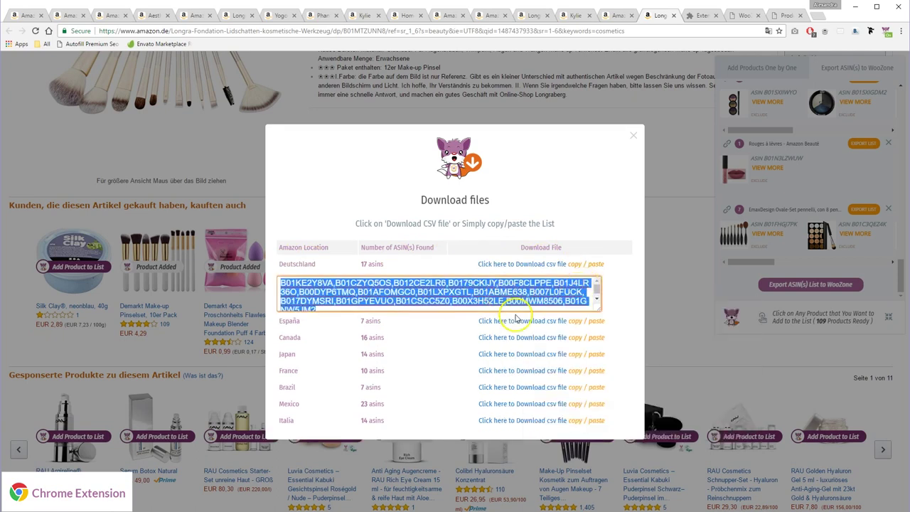
pyautogui.doubleClick(298, 264)
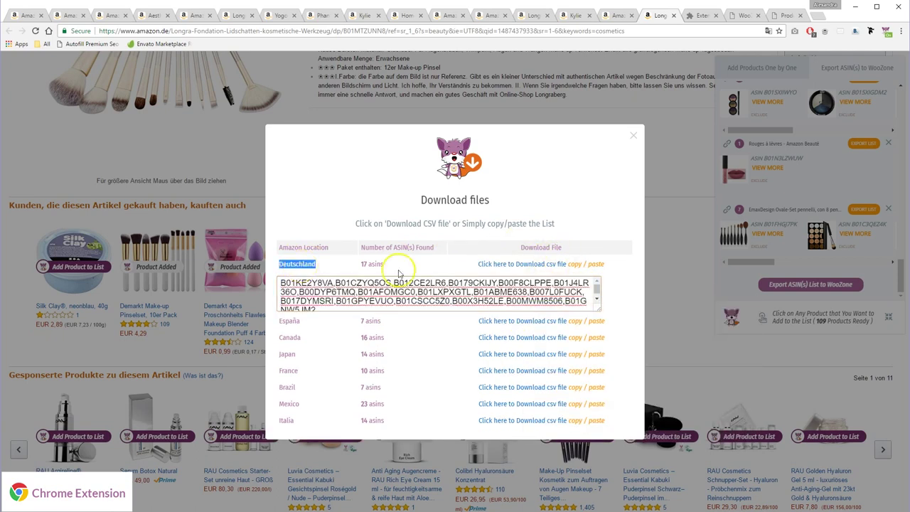
# On the WooZone Amazon config page, set the Amazon location to Germany and save the settings.
pyautogui.click(739, 17)
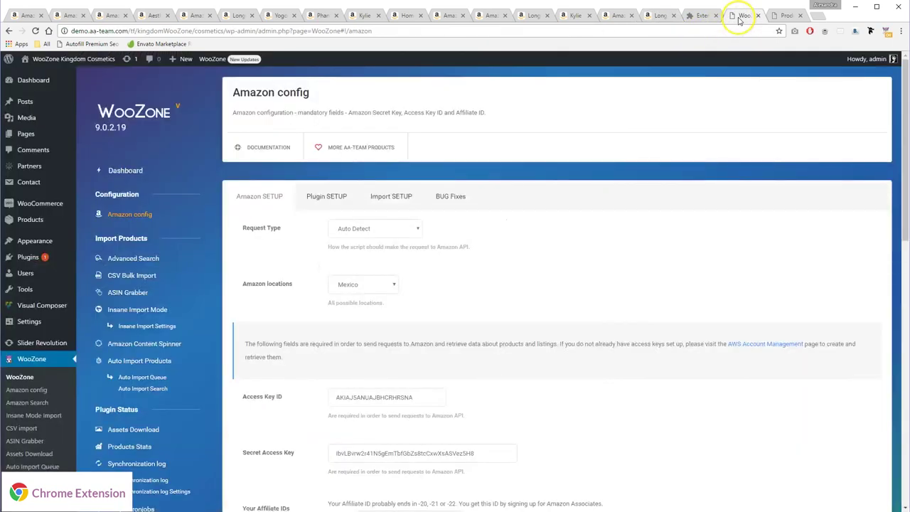
pyautogui.click(375, 287)
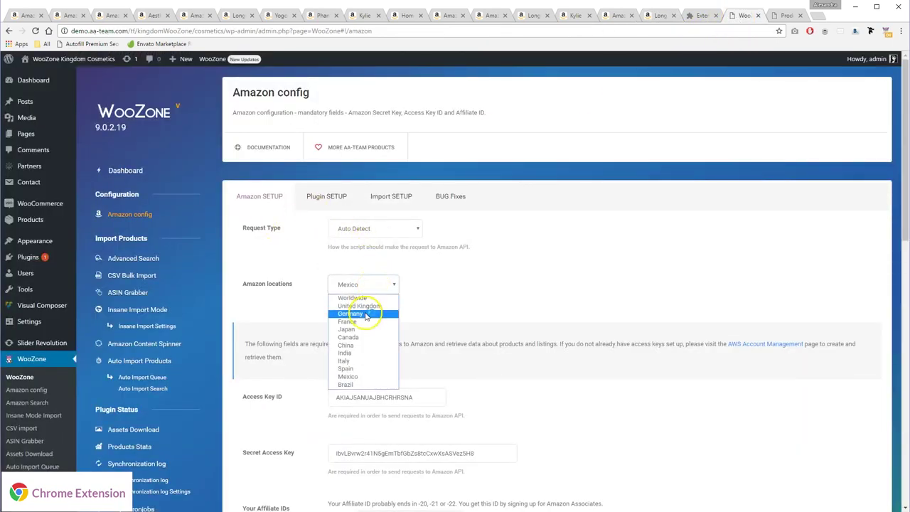
pyautogui.click(374, 314)
pyautogui.scroll(-4, 333, 334)
pyautogui.scroll(-5, 334, 363)
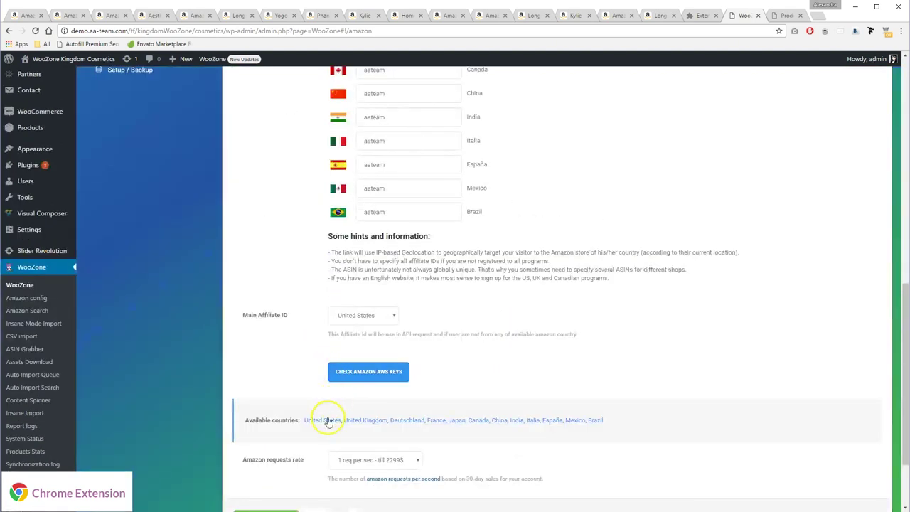
pyautogui.click(265, 421)
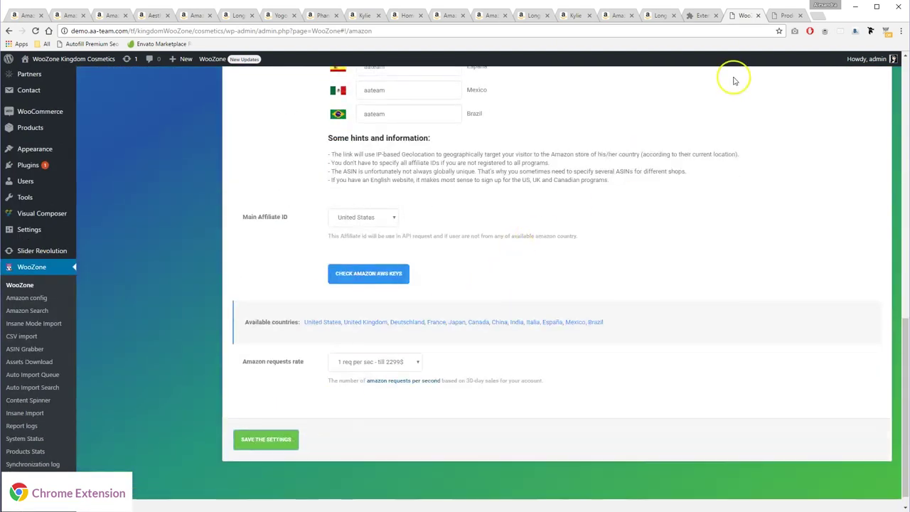
pyautogui.click(784, 16)
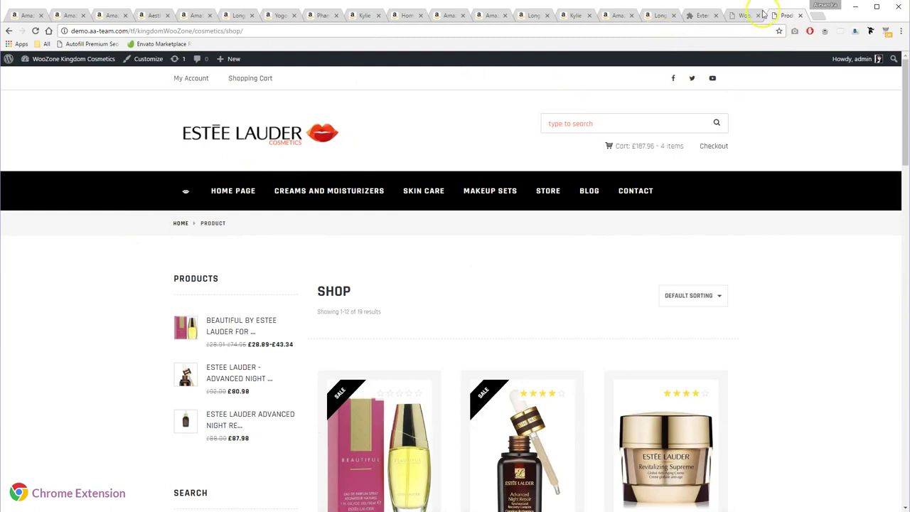
pyautogui.click(745, 16)
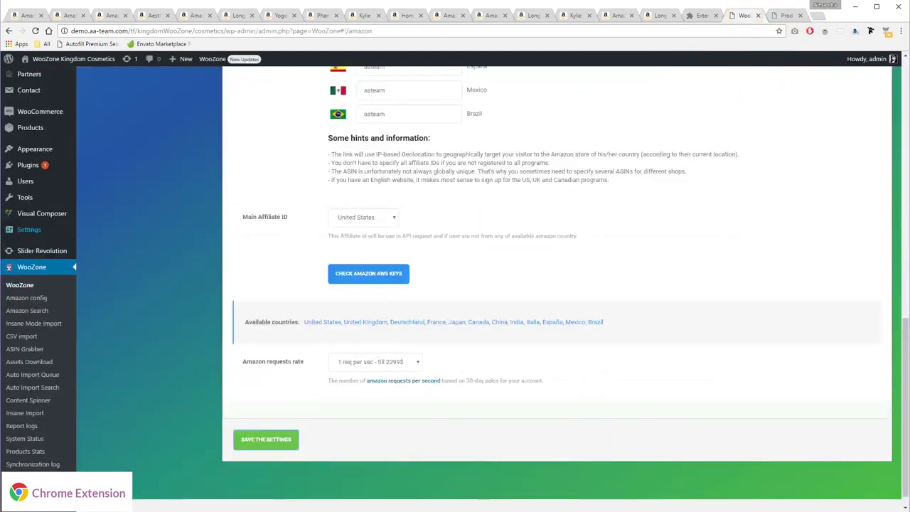
# Open WooZone's Insane Import Mode in a new browser tab.
pyautogui.scroll(15, 228, 244)
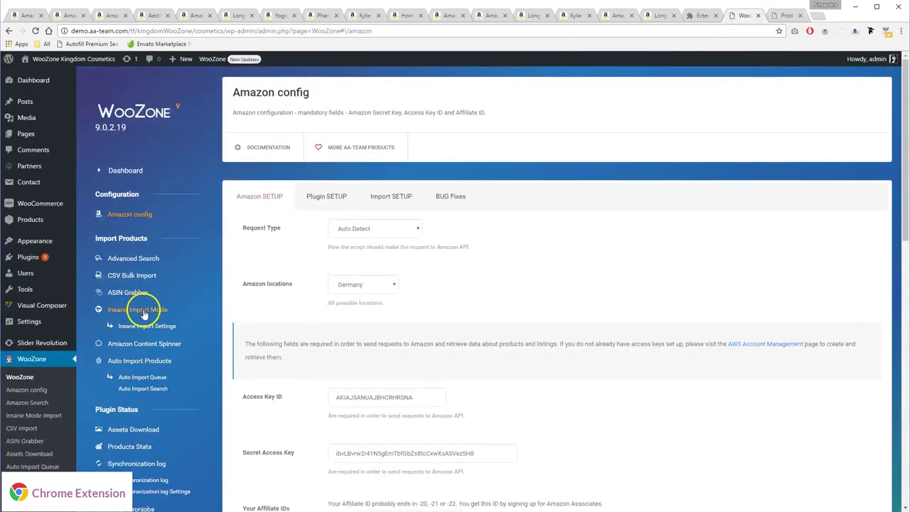
pyautogui.middleClick(138, 310)
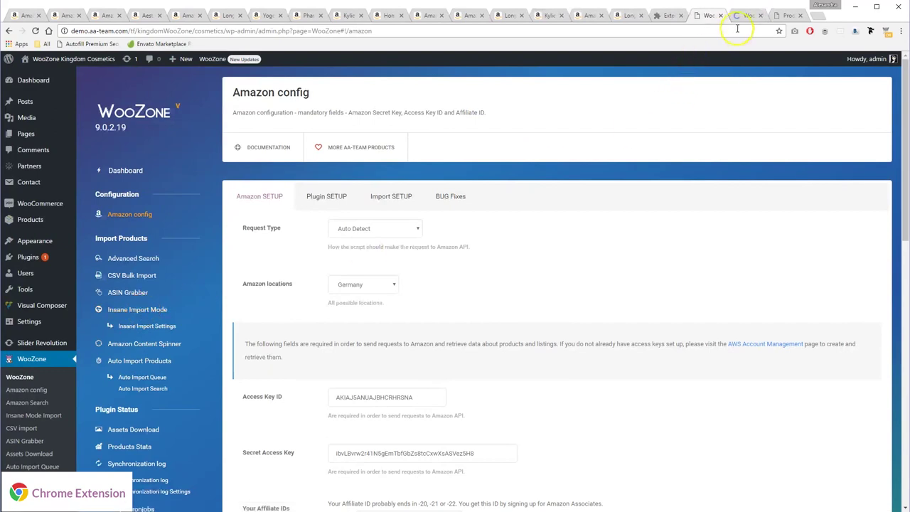
pyautogui.click(740, 15)
pyautogui.scroll(-1, 214, 258)
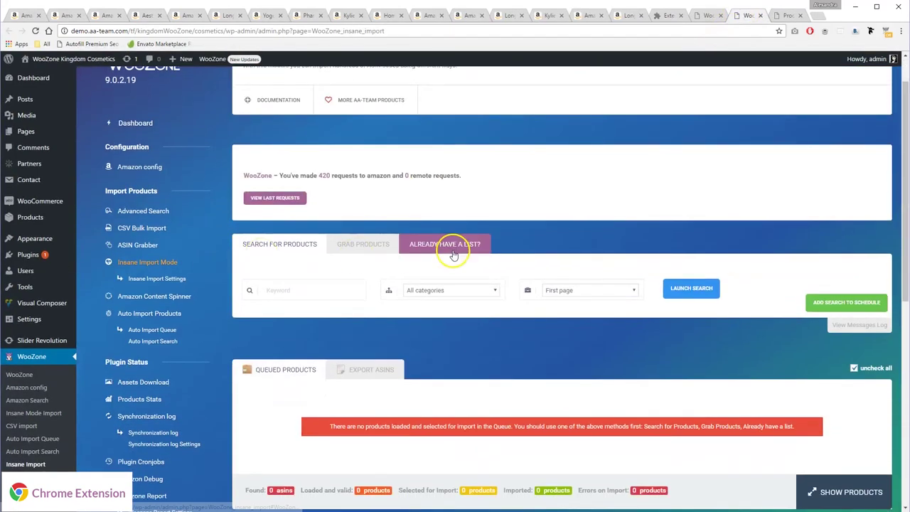
# Queue the copied Deutschland ASIN codes as an existing comma-delimited list and import the products.
pyautogui.click(444, 243)
pyautogui.click(323, 412)
pyautogui.click(323, 348)
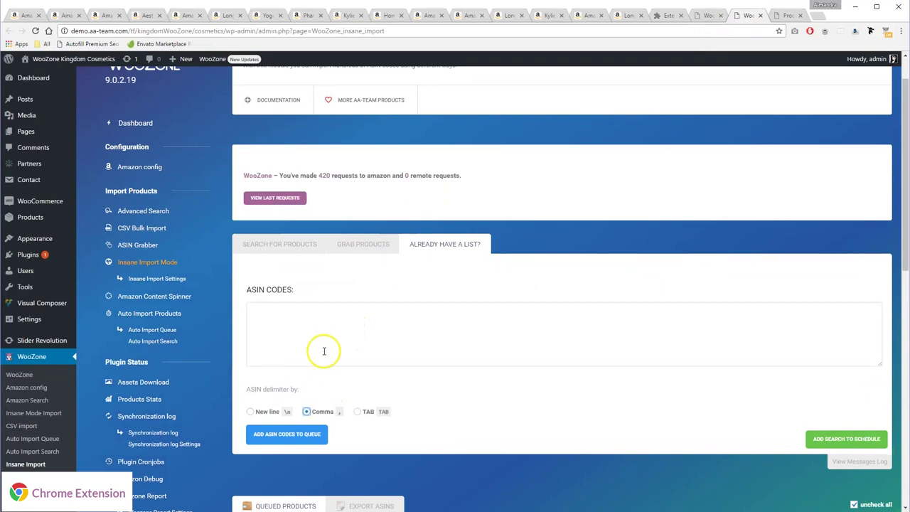
pyautogui.hotkey('ctrl', 'v')
pyautogui.click(281, 435)
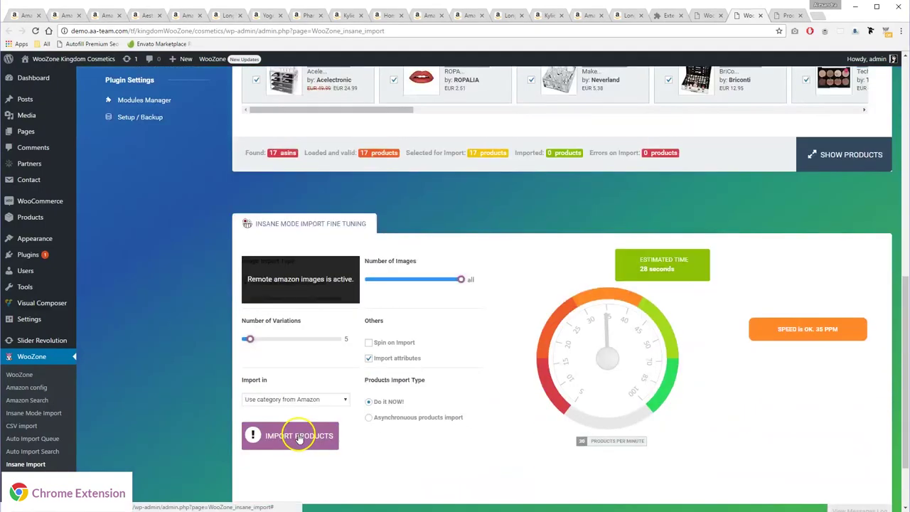
pyautogui.click(299, 435)
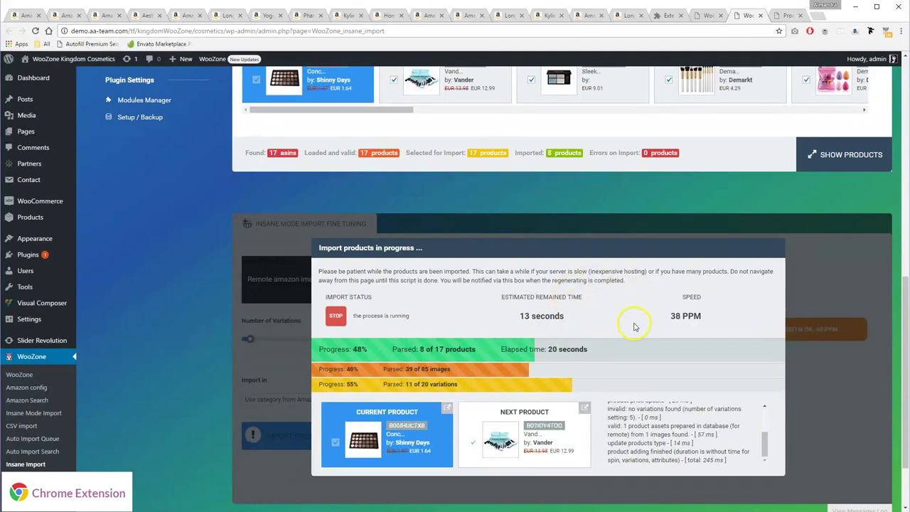
# Open the store's product list in a new tab and view the page of the Concealer Abdeckcreme Camouflage Palette.
pyautogui.moveTo(42, 219)
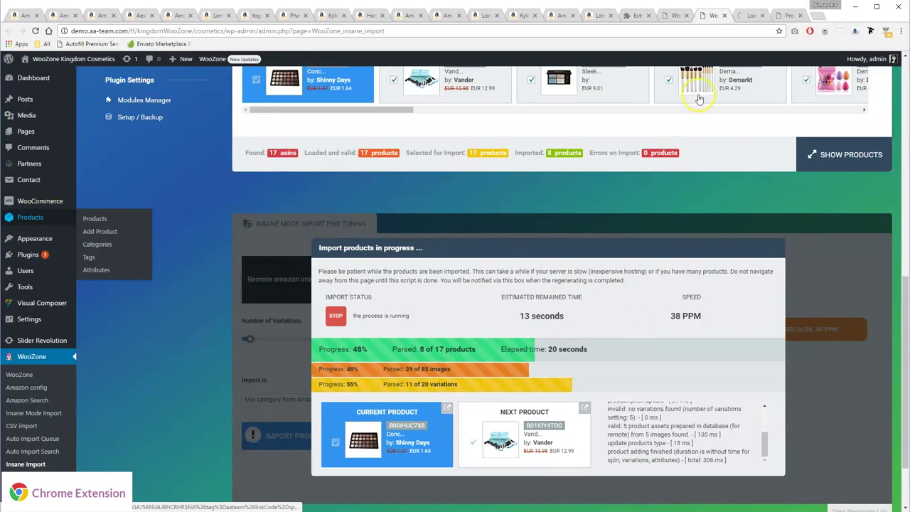
pyautogui.click(750, 15)
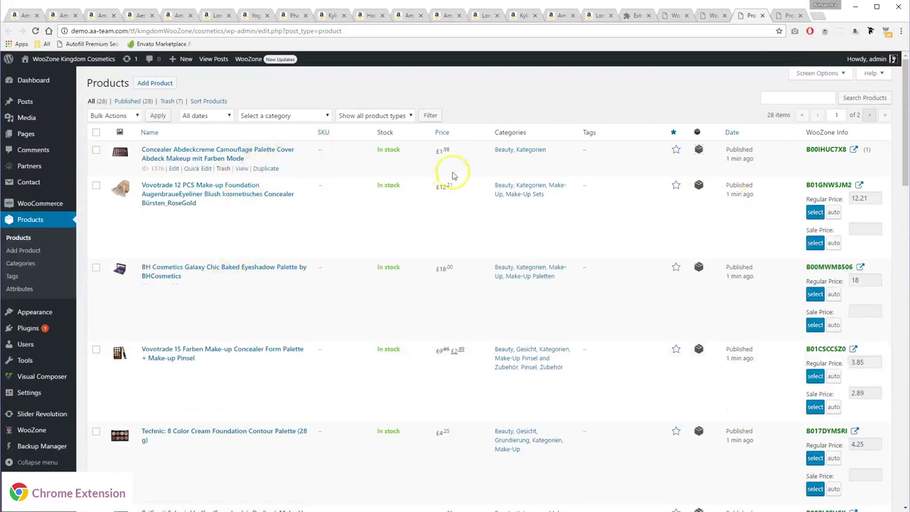
pyautogui.keyDown('ctrl'); pyautogui.click(234, 168); pyautogui.keyUp('ctrl')
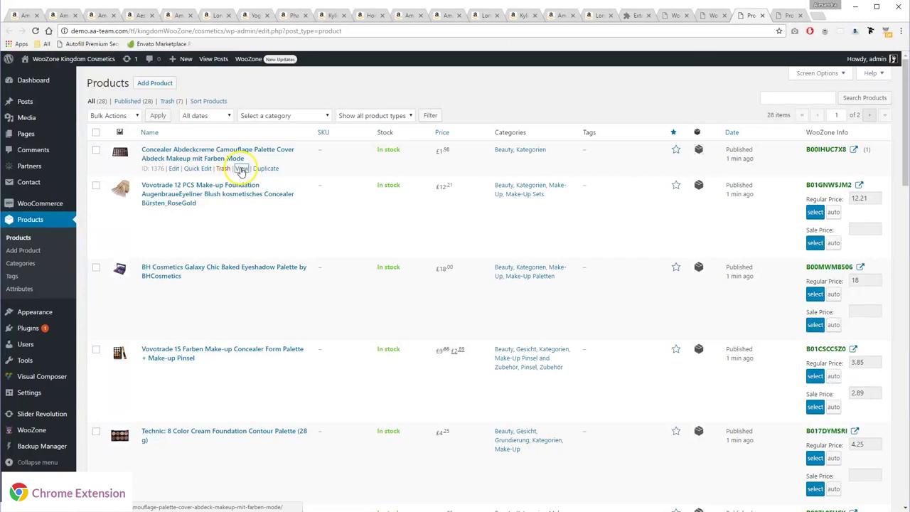
pyautogui.click(753, 17)
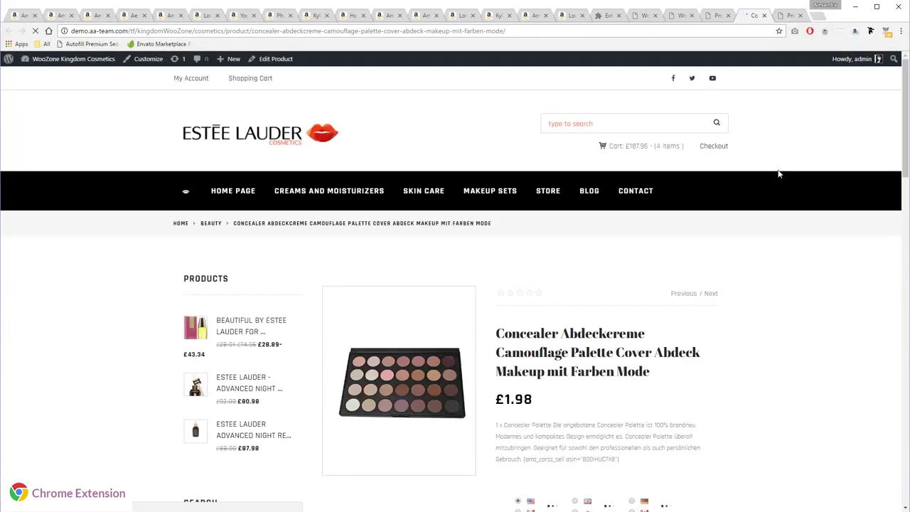
# Check the concealer palette's description, price and country availability on its shop page, and close that page.
pyautogui.scroll(-2, 796, 298)
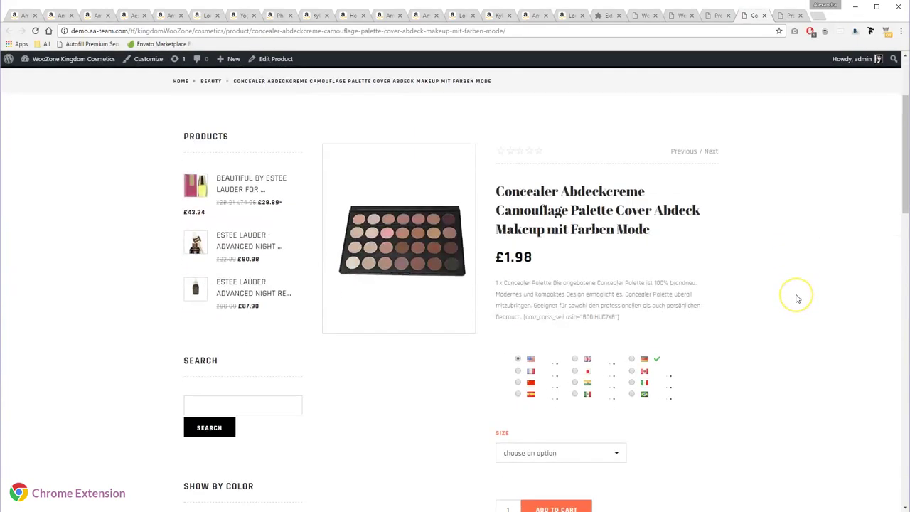
pyautogui.scroll(-1, 797, 298)
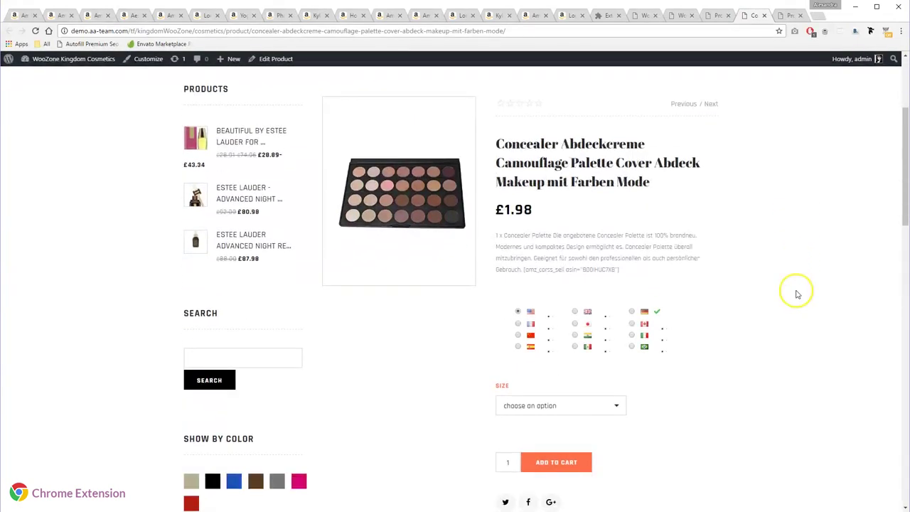
pyautogui.click(791, 293)
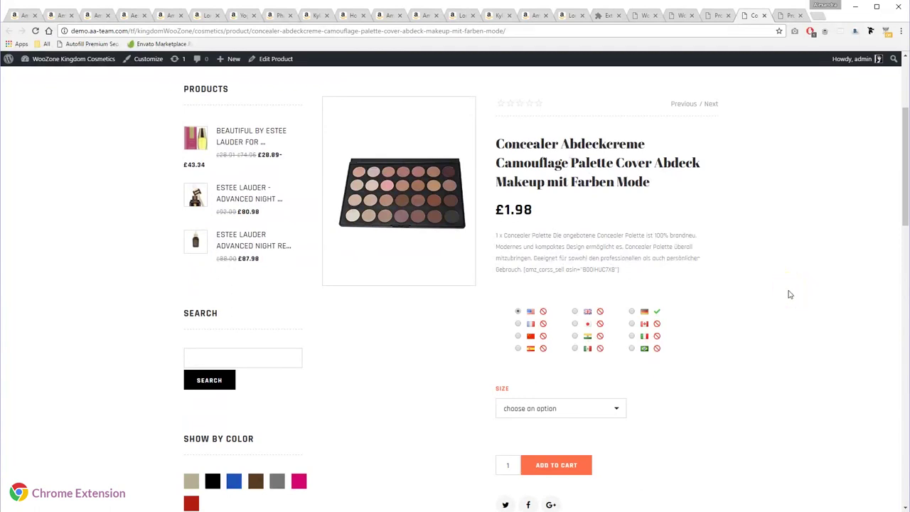
pyautogui.scroll(-3, 789, 293)
pyautogui.scroll(6, 789, 294)
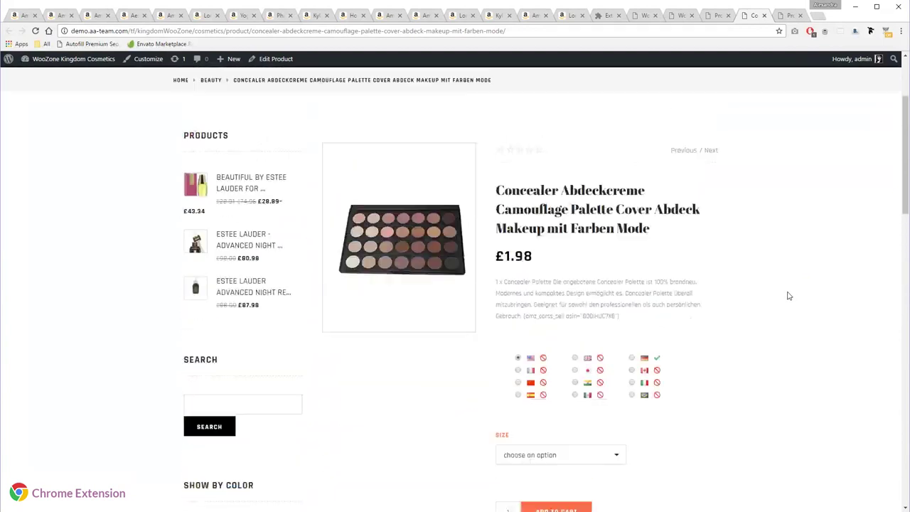
pyautogui.middleClick(750, 20)
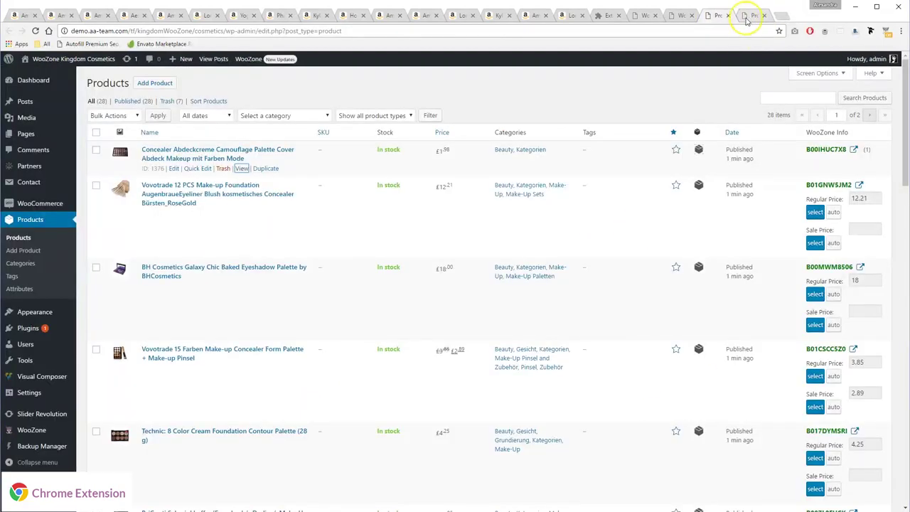
# Close the import progress dialog in Insane Import Mode and return to the Amazon config page.
pyautogui.click(685, 16)
pyautogui.click(342, 316)
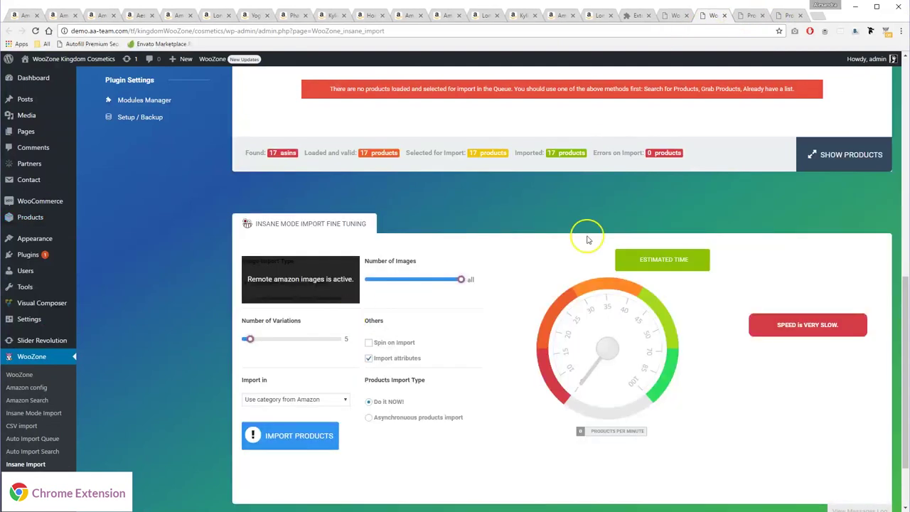
pyautogui.scroll(10, 588, 238)
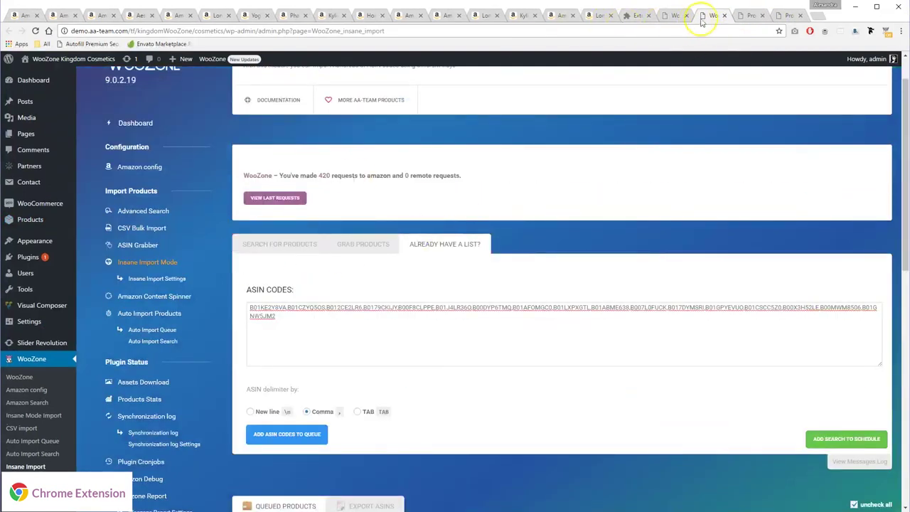
pyautogui.click(679, 16)
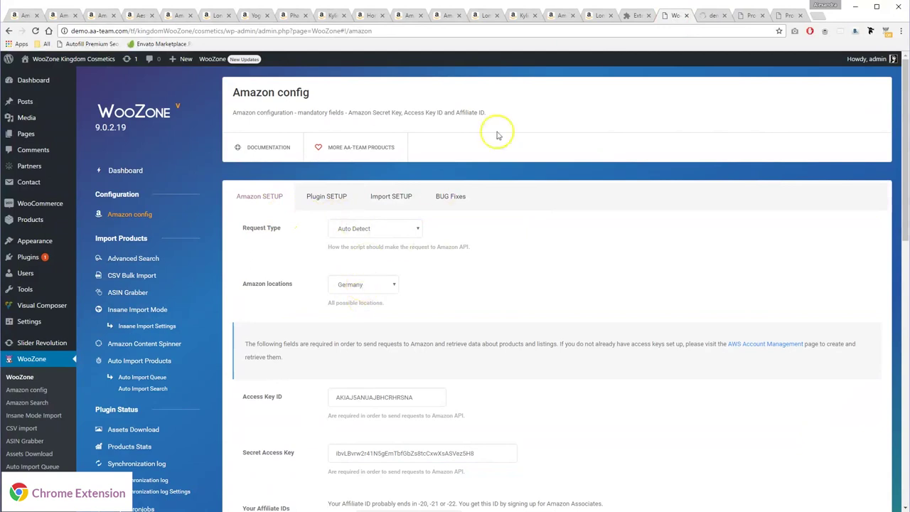
# Open the España copy/paste list in the extension's Download files dialog and copy its ASIN codes.
pyautogui.click(595, 17)
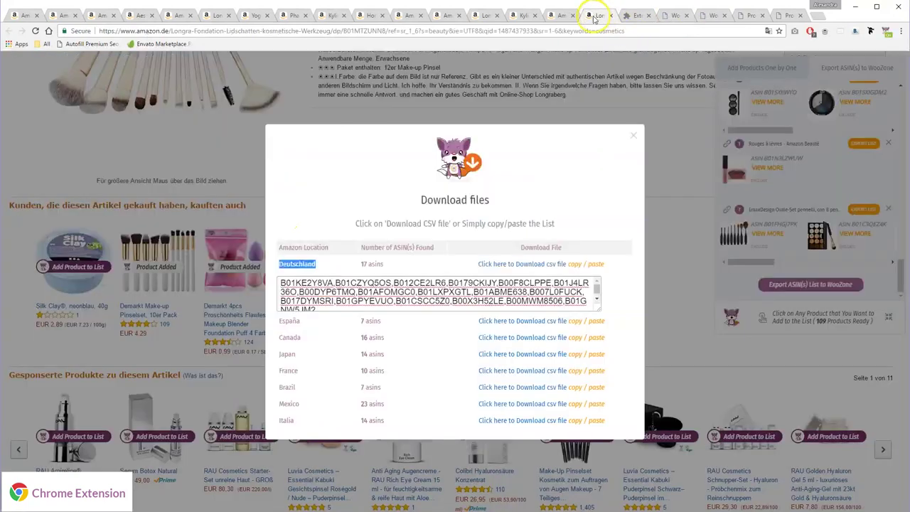
pyautogui.click(594, 264)
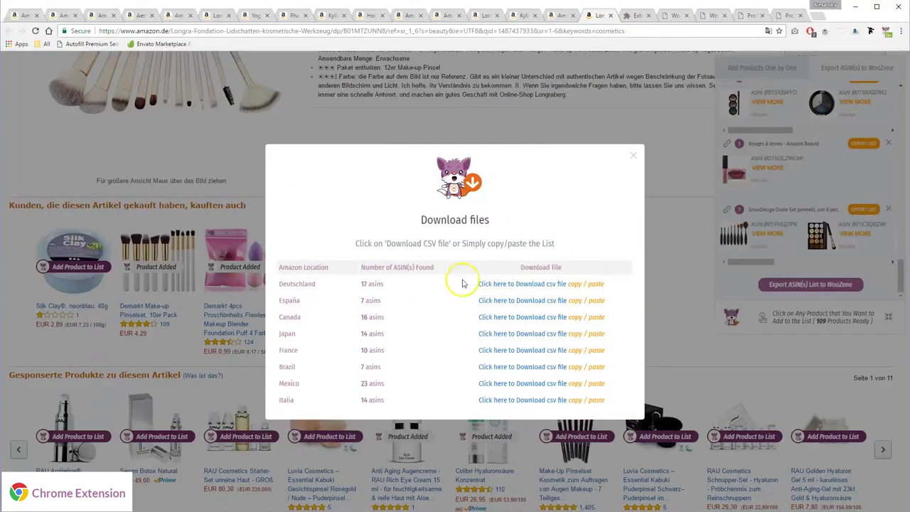
pyautogui.click(593, 302)
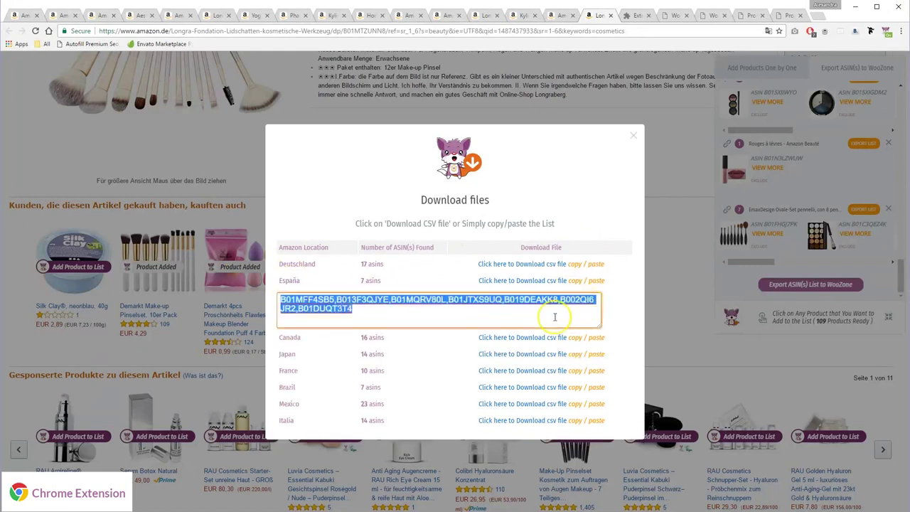
pyautogui.rightClick(340, 305)
pyautogui.click(351, 321)
# Set the Amazon location to Spain in Amazon config and save the settings.
pyautogui.click(713, 15)
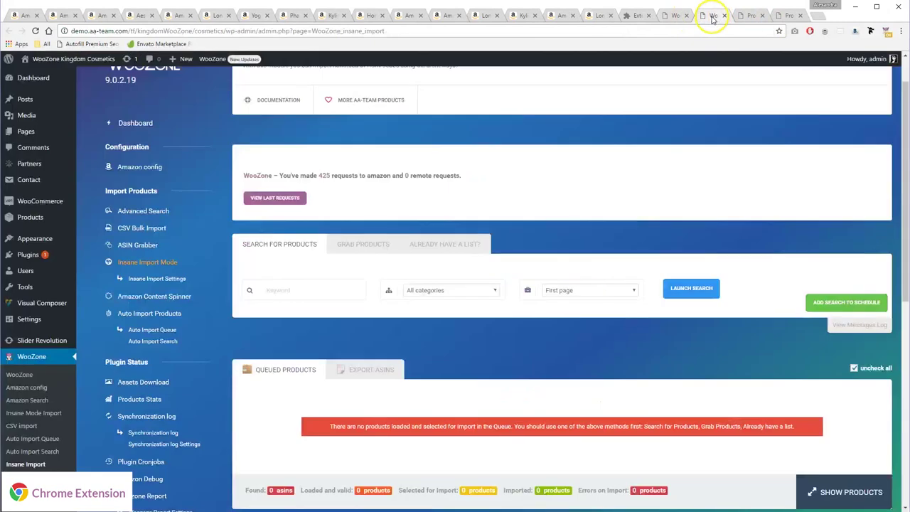
pyautogui.click(670, 15)
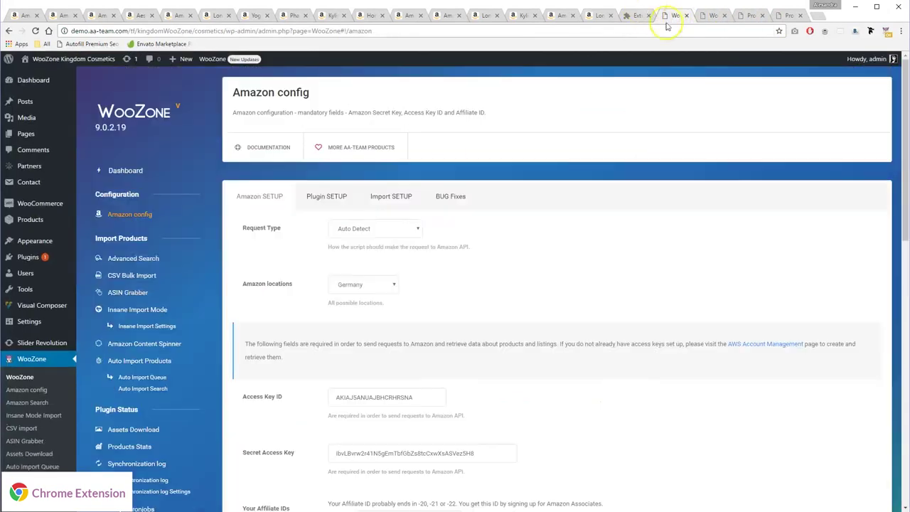
pyautogui.click(377, 288)
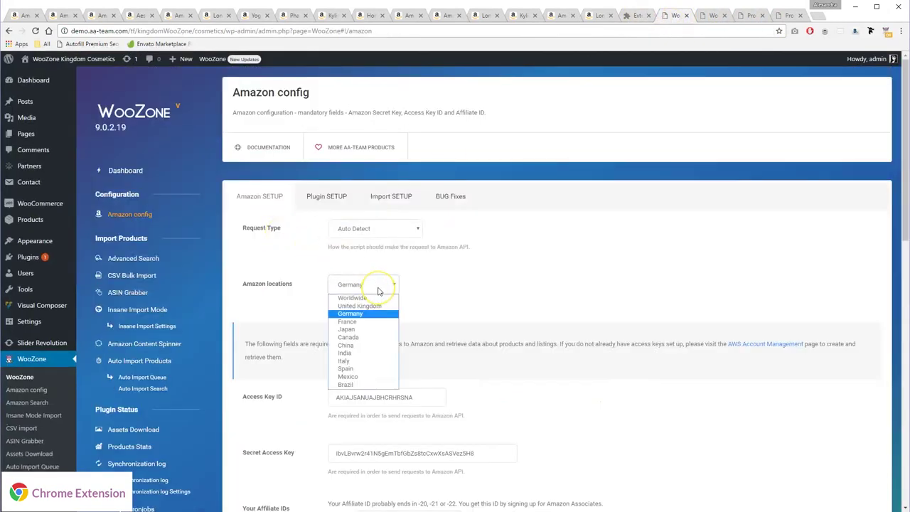
pyautogui.click(348, 368)
pyautogui.scroll(-4, 348, 367)
pyautogui.scroll(-5, 349, 367)
pyautogui.click(257, 422)
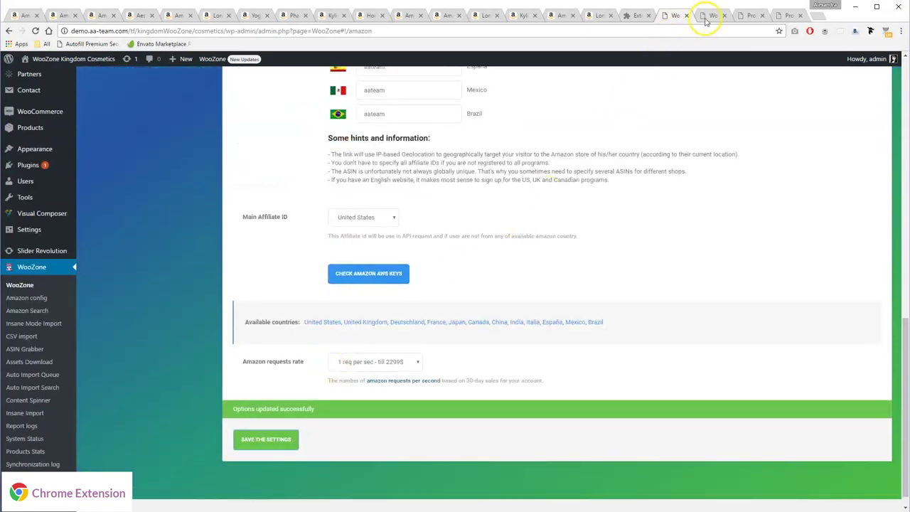
# Add the copied España ASIN codes to the Insane Import Mode queue as an existing comma-delimited list.
pyautogui.click(705, 15)
pyautogui.click(445, 243)
pyautogui.click(325, 321)
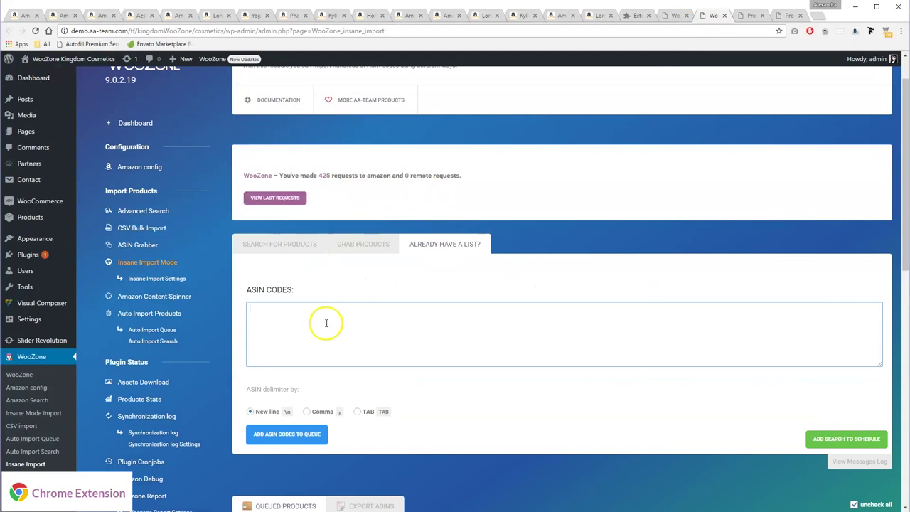
pyautogui.write('B01MFF4SB5,B013F3QJYE,B01MQRV80L,B01JTXS9UQ,B019DEAKK8,B002QI6JR2,B01DUQT3T4')
pyautogui.click(306, 411)
pyautogui.click(310, 439)
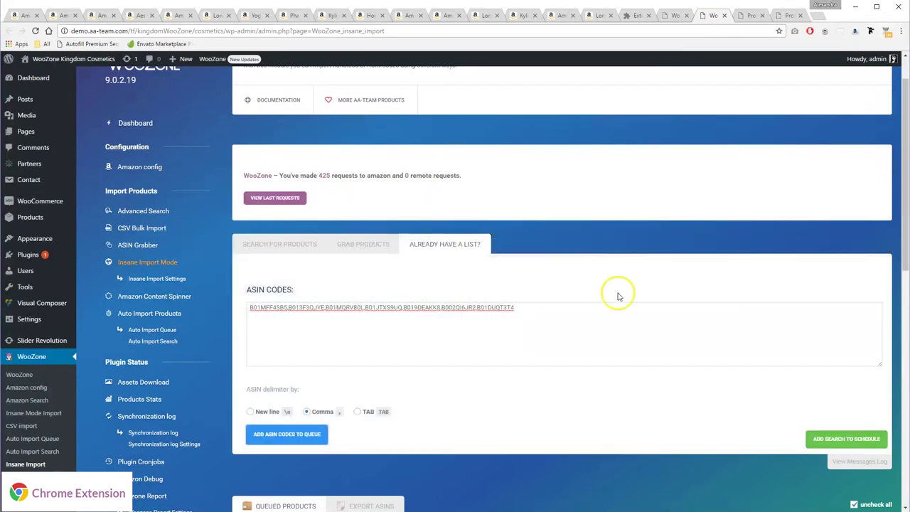
# Import the queued España products with the current fine-tuning settings.
pyautogui.scroll(-3, 618, 298)
pyautogui.scroll(-3, 334, 401)
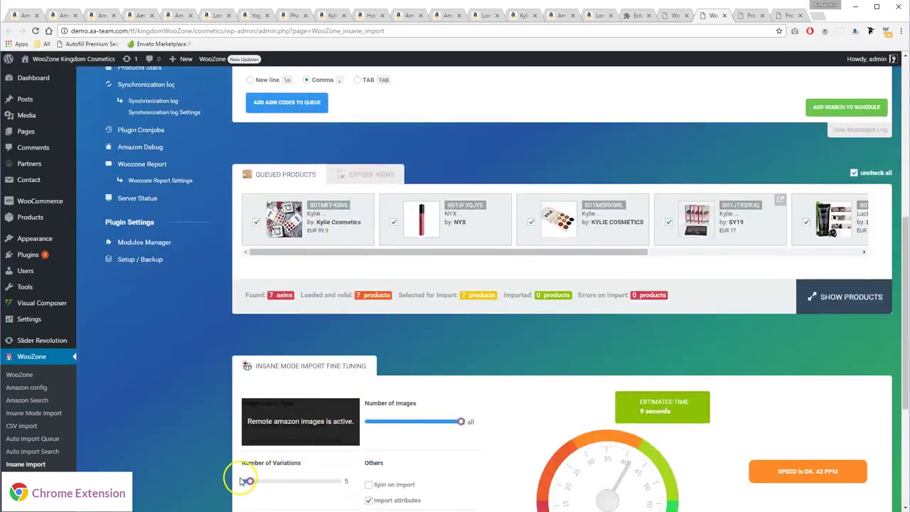
pyautogui.click(299, 436)
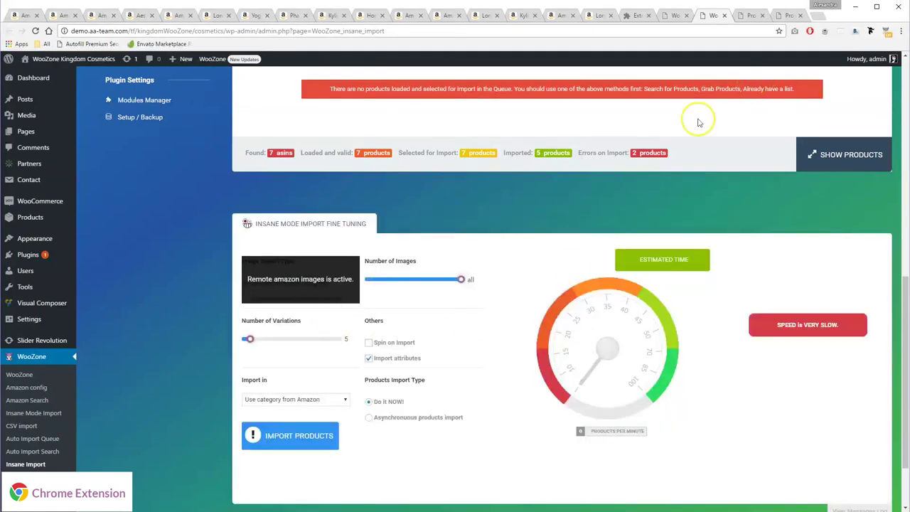
# Open the shop page of the Set Facial Completo from the store's product list and check its price and country availability.
pyautogui.scroll(3, 623, 113)
pyautogui.click(743, 15)
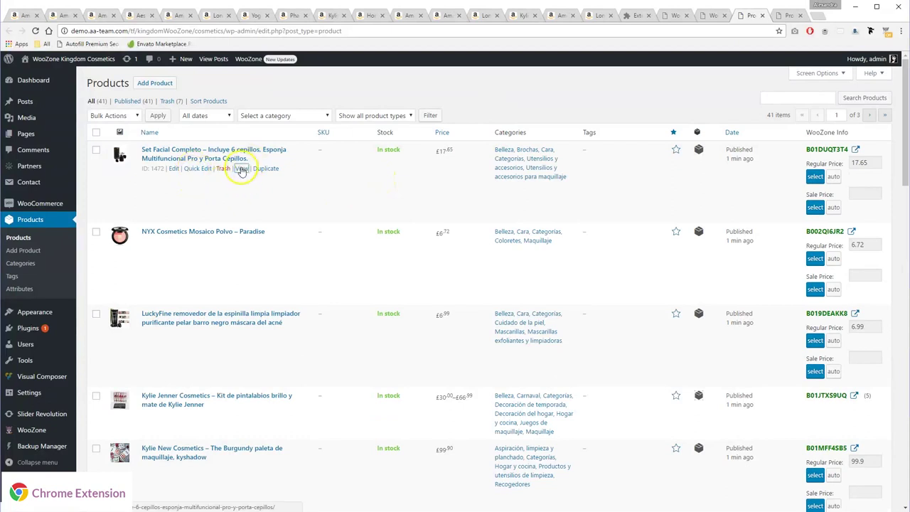
pyautogui.keyDown('ctrl'); pyautogui.click(242, 169); pyautogui.keyUp('ctrl')
pyautogui.click(753, 16)
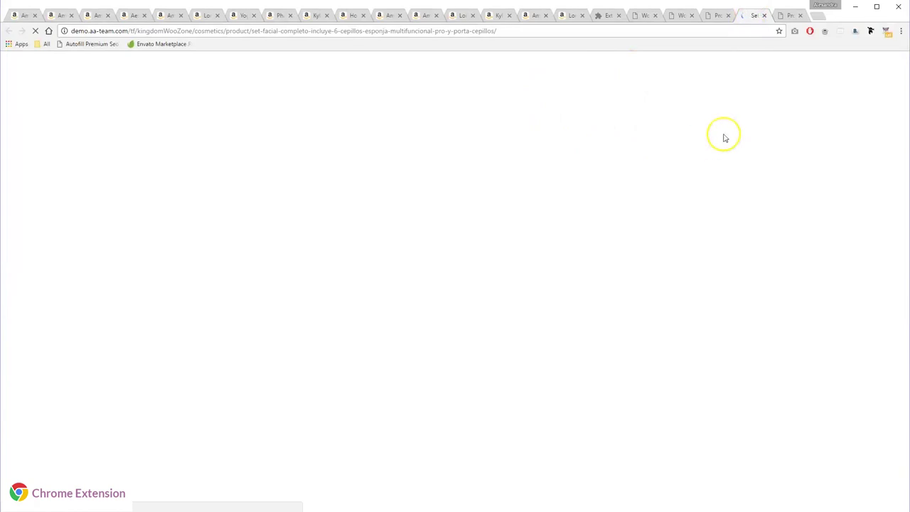
pyautogui.scroll(-3, 750, 269)
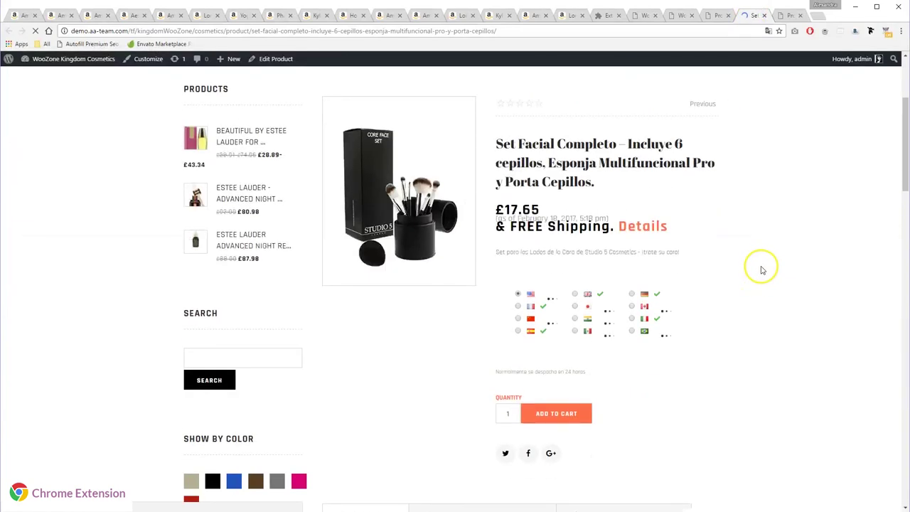
pyautogui.scroll(-1, 764, 268)
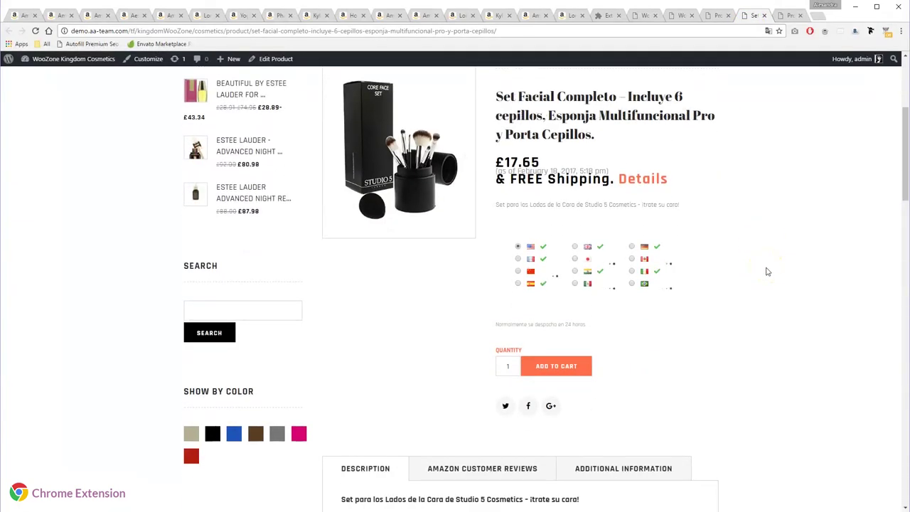
# Return to the extension's Download files dialog on the Amazon page and copy the Canada ASIN codes.
pyautogui.click(633, 17)
pyautogui.click(572, 16)
pyautogui.click(594, 283)
pyautogui.click(594, 283)
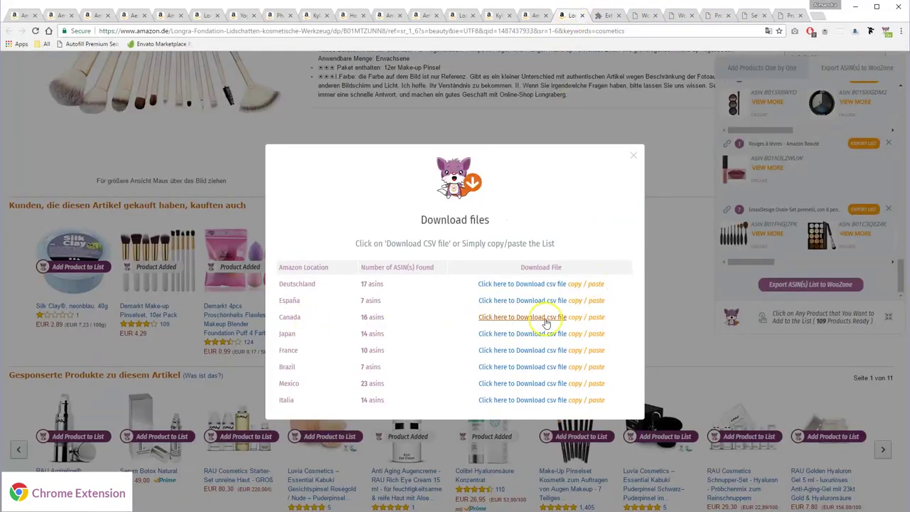
pyautogui.click(572, 317)
pyautogui.rightClick(517, 340)
pyautogui.click(544, 349)
# Set the Amazon location to Canada in Amazon config and save the settings.
pyautogui.click(648, 17)
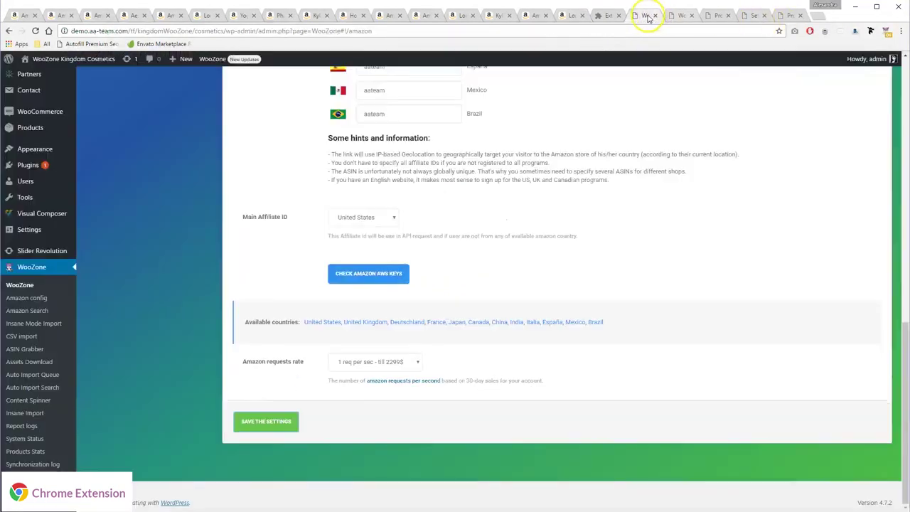
pyautogui.scroll(3, 407, 158)
pyautogui.click(357, 231)
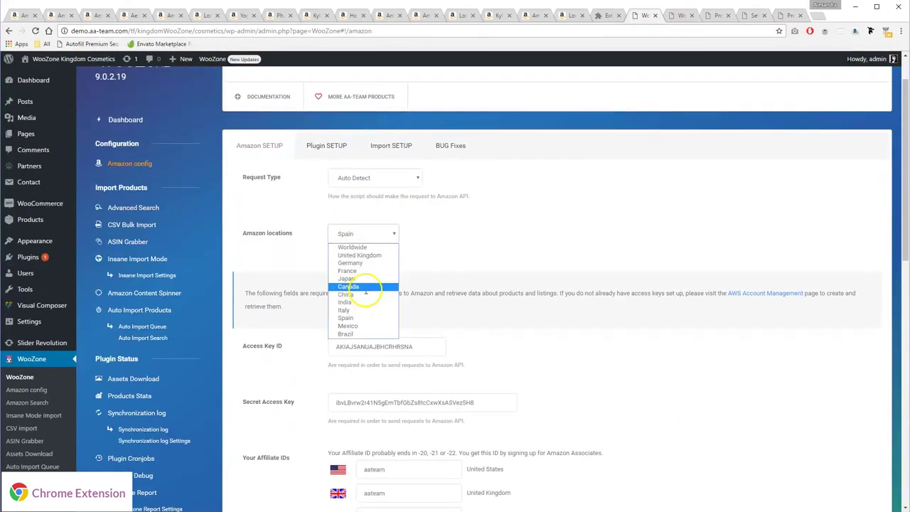
pyautogui.click(348, 286)
pyautogui.scroll(-8, 294, 341)
pyautogui.click(266, 421)
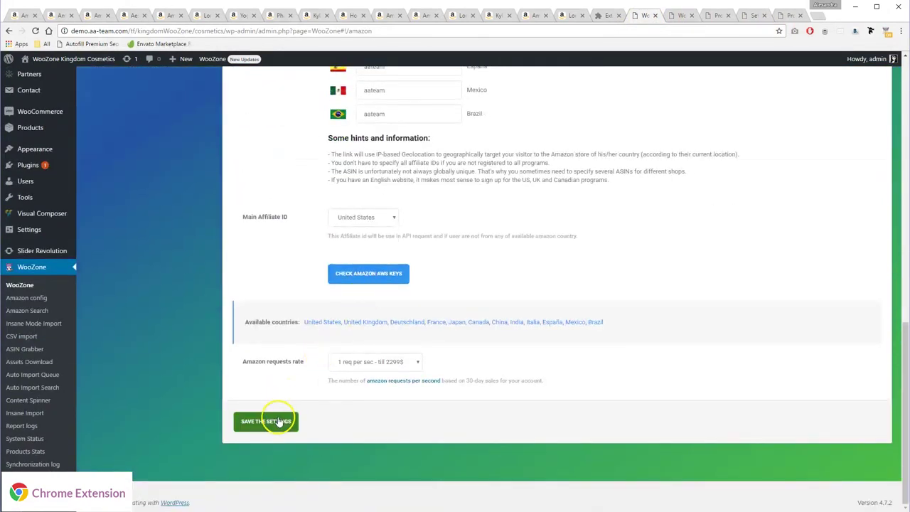
# Add the copied Canada ASIN codes to the Insane Import Mode queue as an existing comma-delimited list.
pyautogui.click(679, 15)
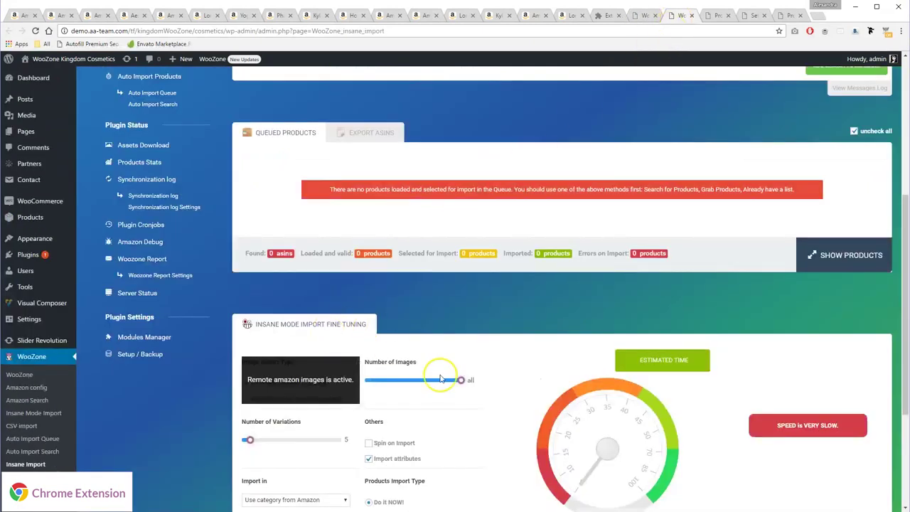
pyautogui.scroll(3, 320, 152)
pyautogui.click(439, 250)
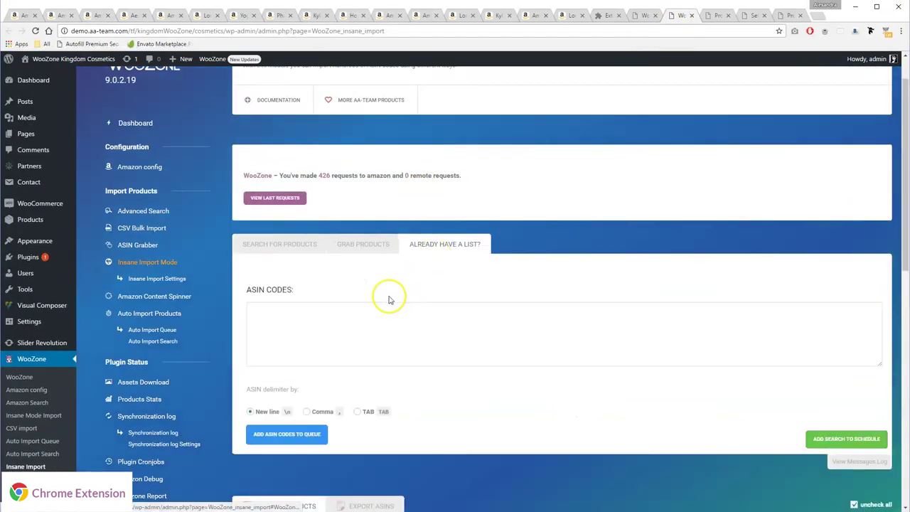
pyautogui.click(386, 299)
pyautogui.hotkey('ctrl', 'v')
pyautogui.click(322, 411)
pyautogui.click(307, 435)
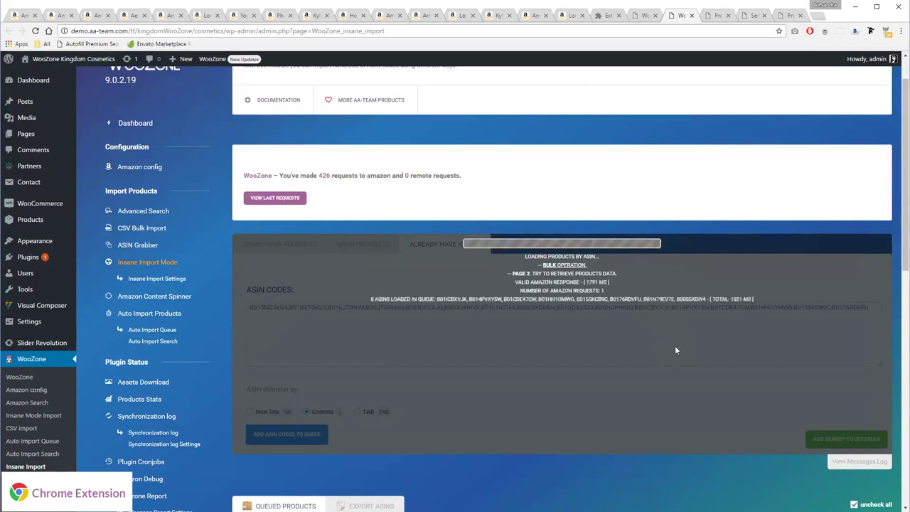
# Import the queued Canada products with the current fine-tuning settings.
pyautogui.scroll(-3, 257, 418)
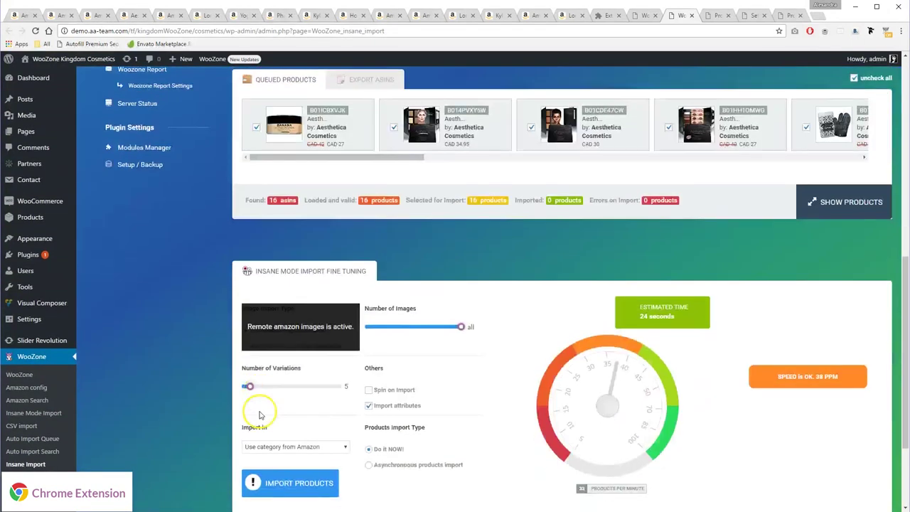
pyautogui.click(280, 482)
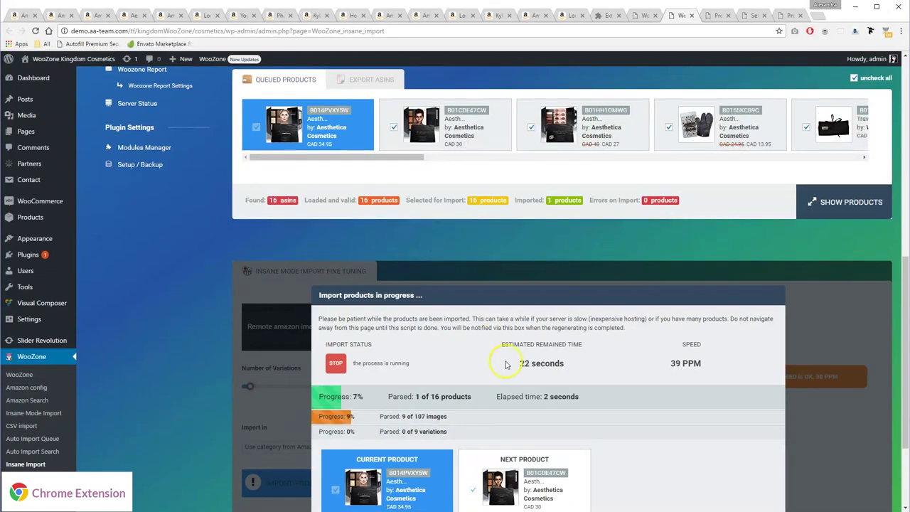
pyautogui.scroll(-2, 568, 370)
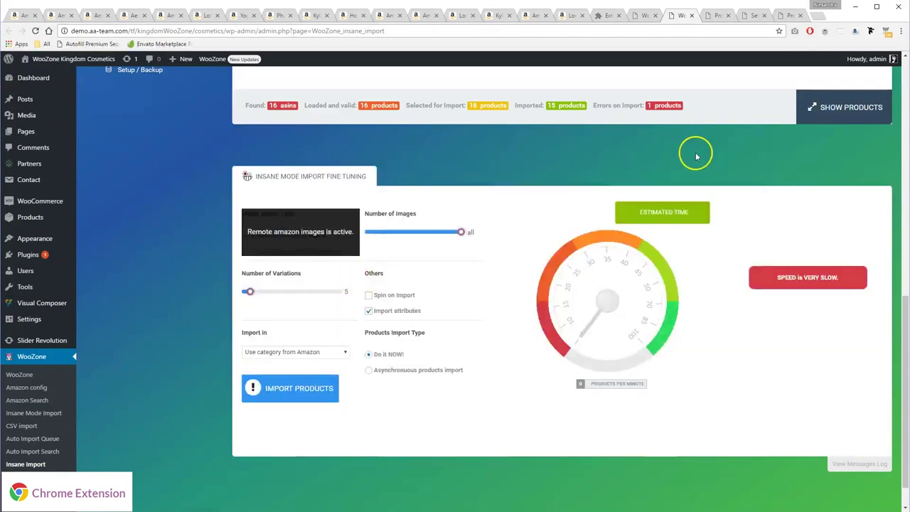
# Open the shop page of the Doinshop 4pcs makeup blender sponges from the store's product list in a new tab.
pyautogui.click(713, 16)
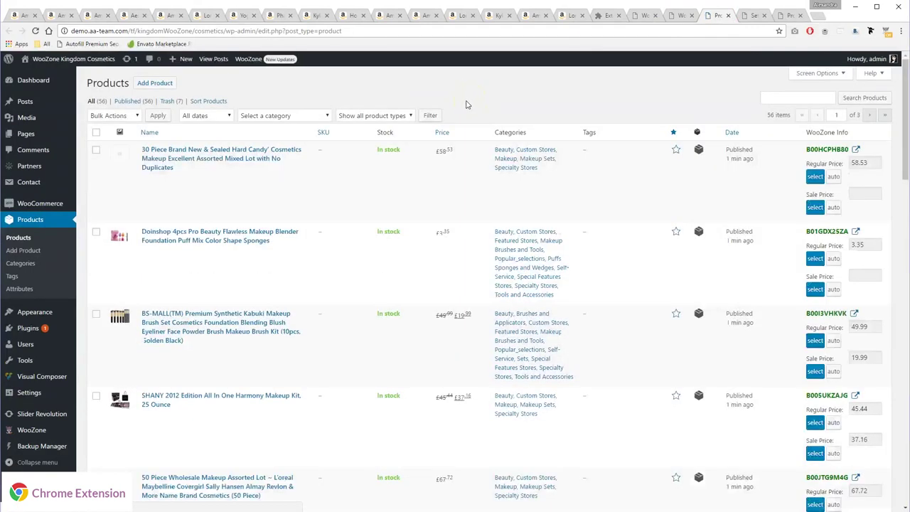
pyautogui.middleClick(241, 250)
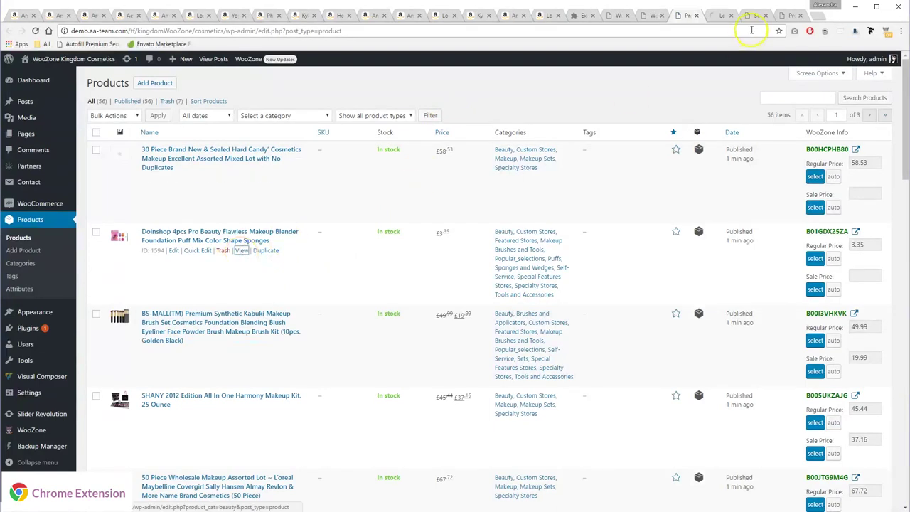
pyautogui.click(720, 16)
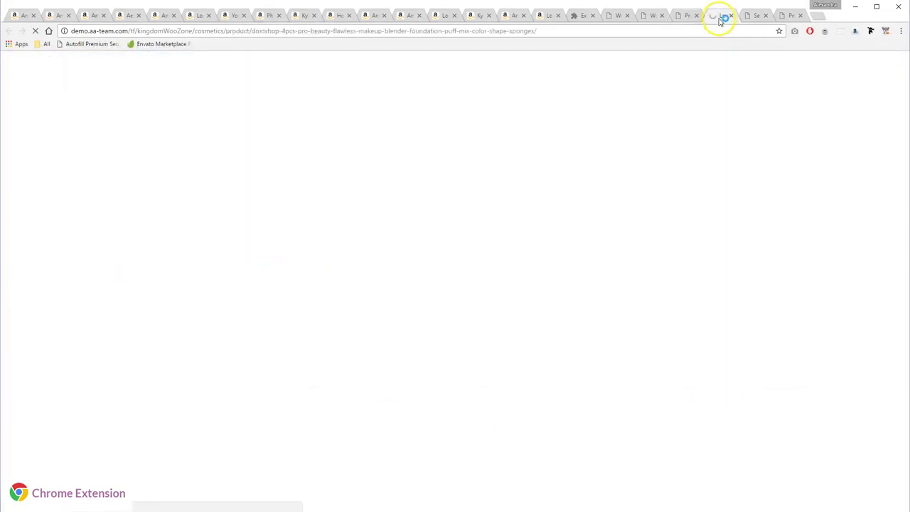
# Return to the extension's Download files dialog and copy the Japan ASIN codes.
pyautogui.click(644, 17)
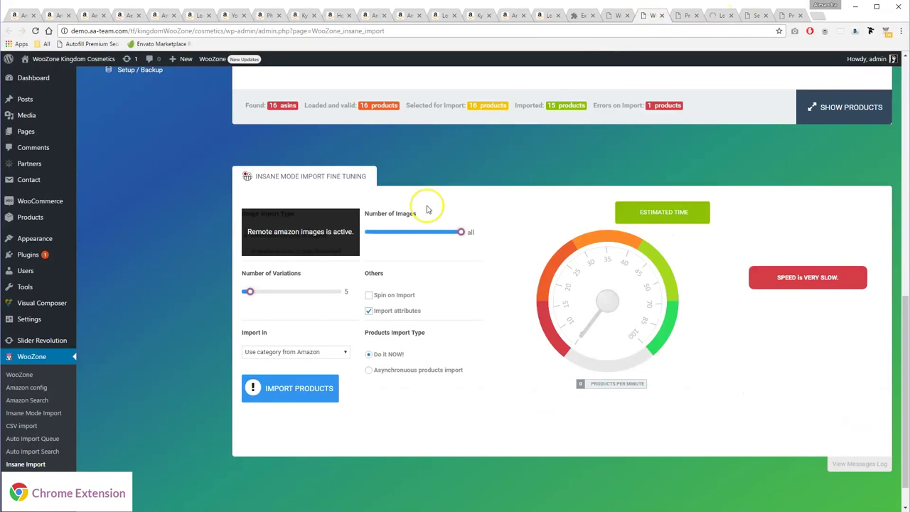
pyautogui.click(547, 16)
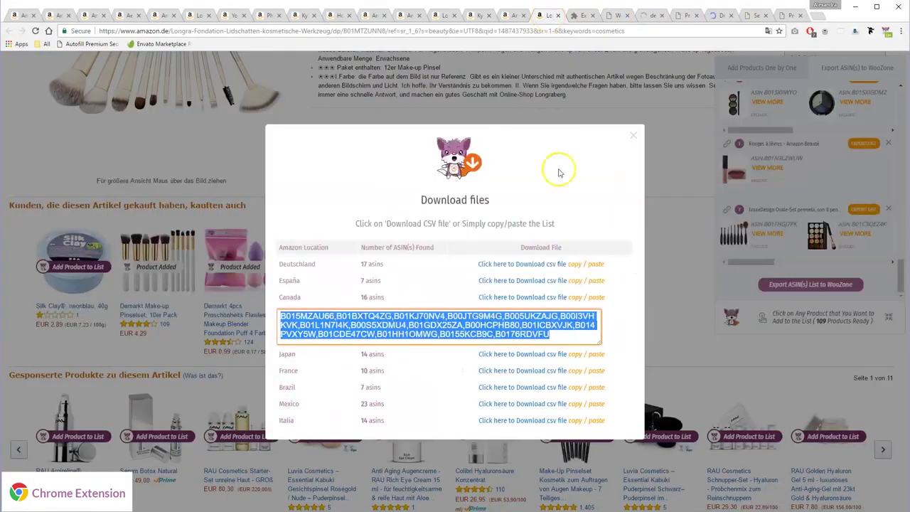
pyautogui.click(594, 298)
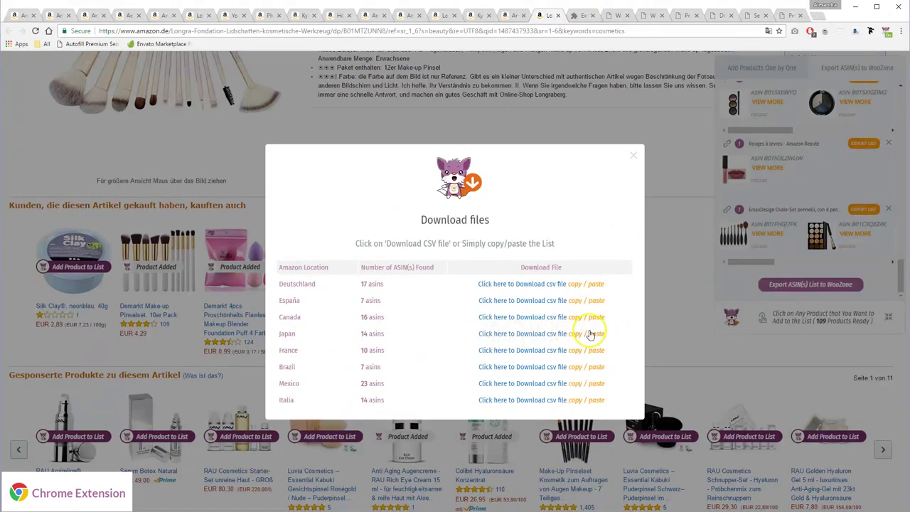
pyautogui.click(589, 333)
pyautogui.rightClick(441, 346)
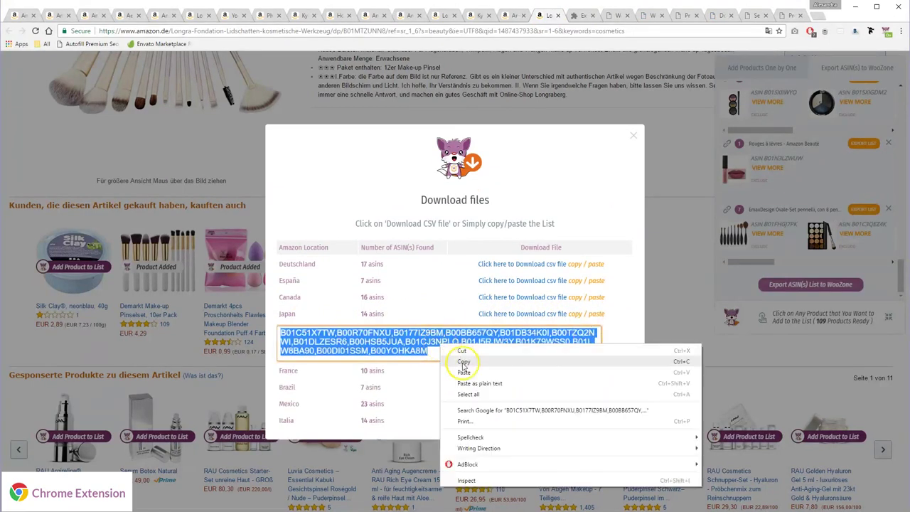
pyautogui.click(463, 363)
# Set the Amazon location to Japan in the Amazon config and save the settings.
pyautogui.click(652, 17)
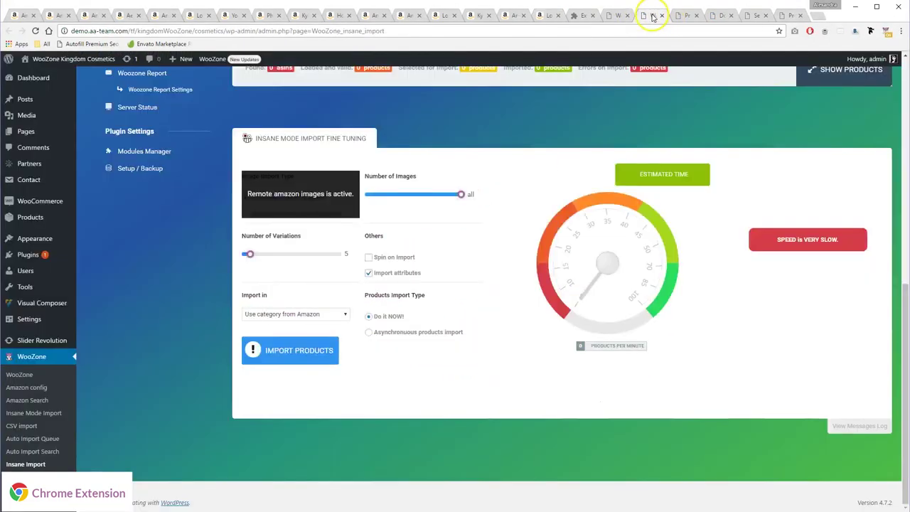
pyautogui.click(613, 16)
pyautogui.scroll(15, 384, 187)
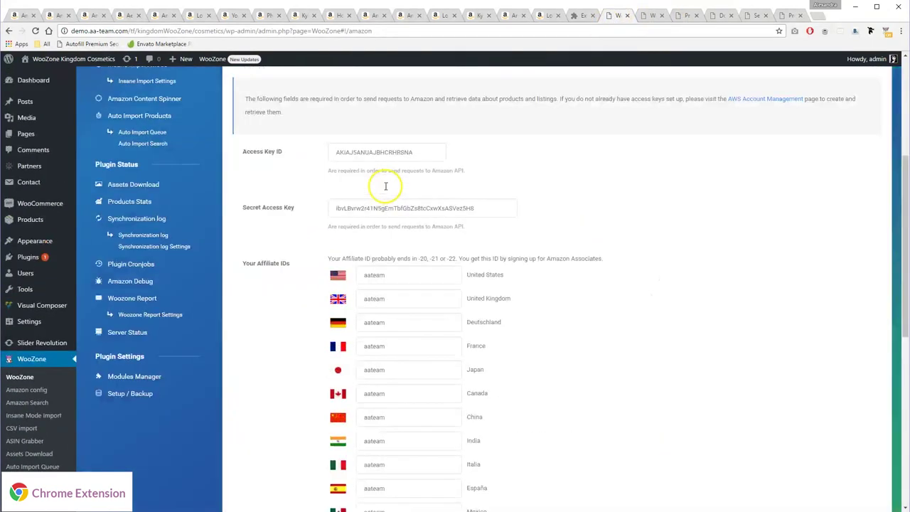
pyautogui.click(344, 280)
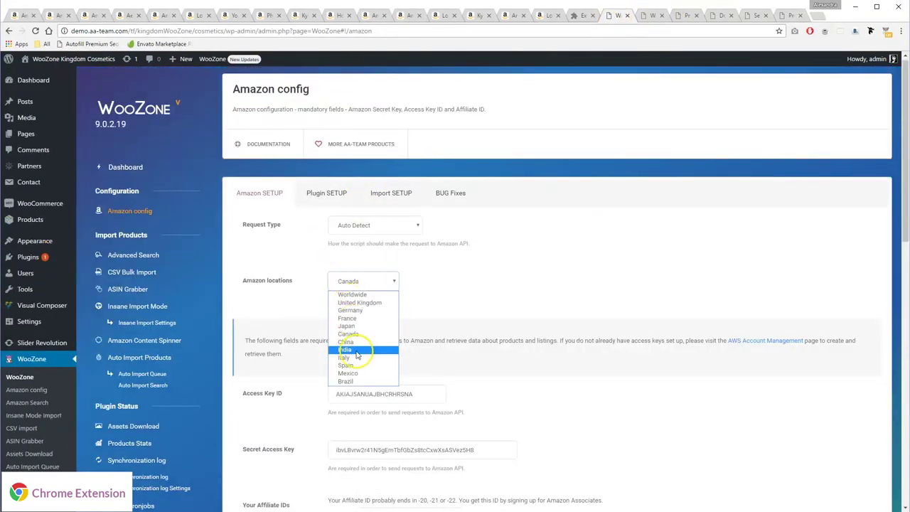
pyautogui.click(346, 326)
pyautogui.scroll(-7, 334, 384)
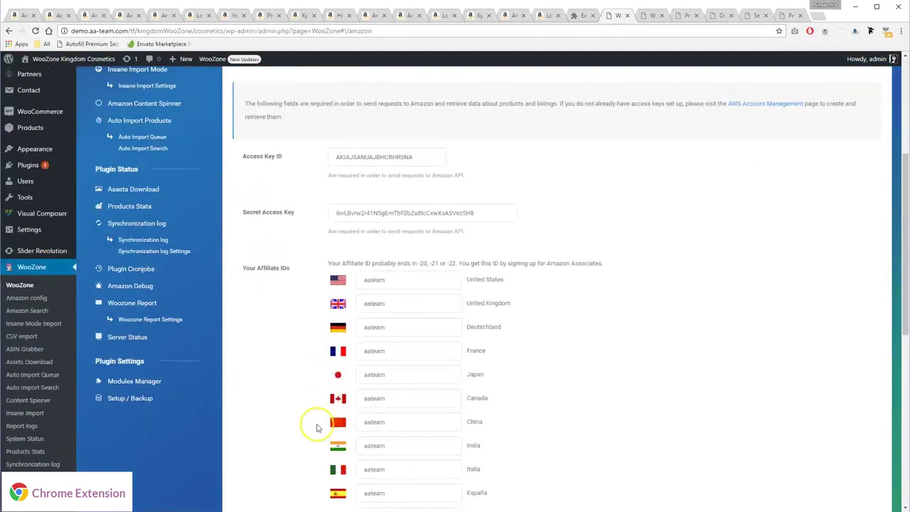
pyautogui.scroll(-1, 283, 470)
pyautogui.scroll(-2, 281, 483)
pyautogui.click(272, 421)
# Check the country availability on the Doinshop makeup sponges page, and close the three open storefront pages.
pyautogui.click(722, 16)
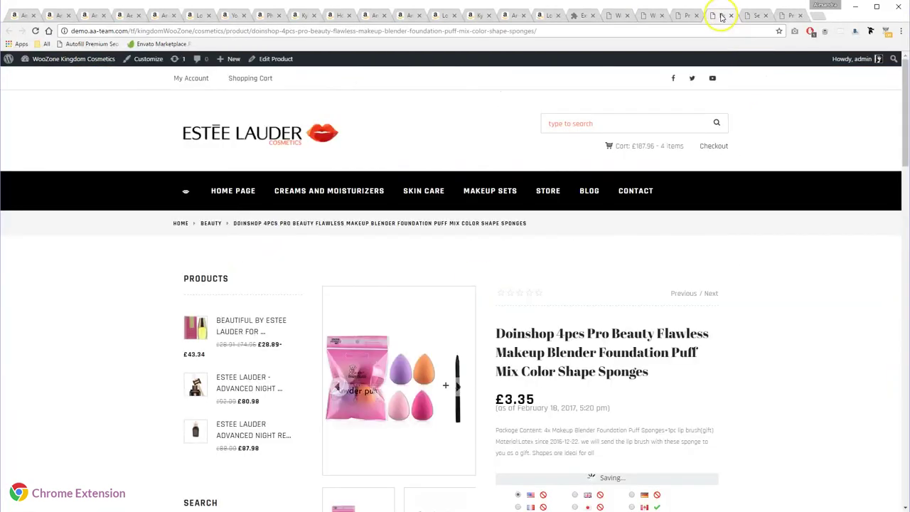
pyautogui.scroll(-3, 666, 277)
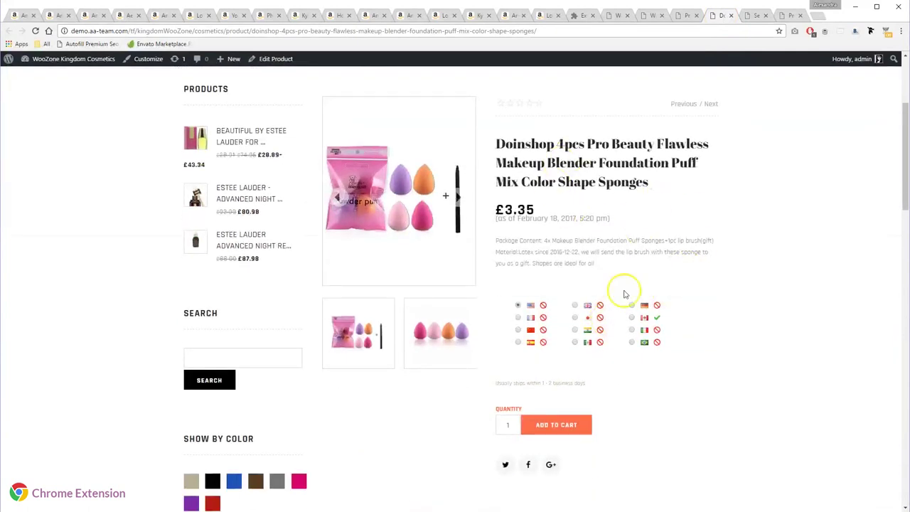
pyautogui.middleClick(722, 15)
pyautogui.middleClick(722, 14)
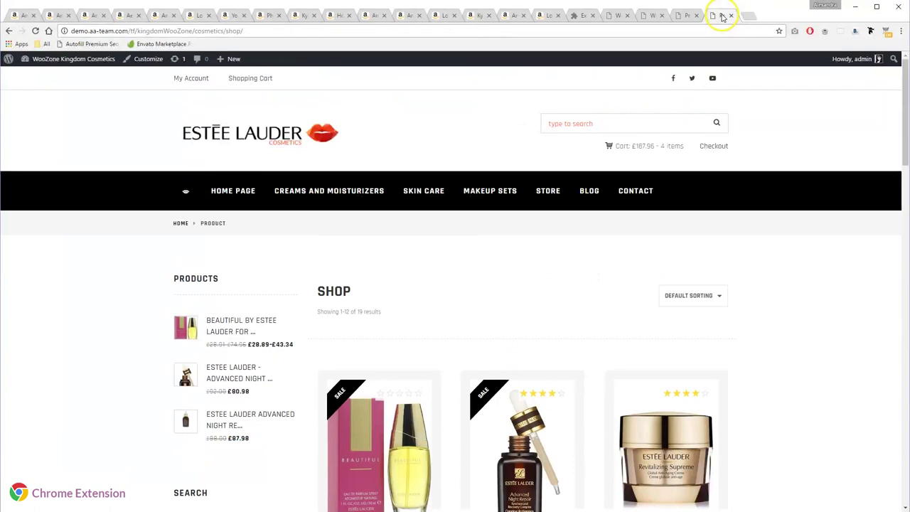
pyautogui.middleClick(723, 15)
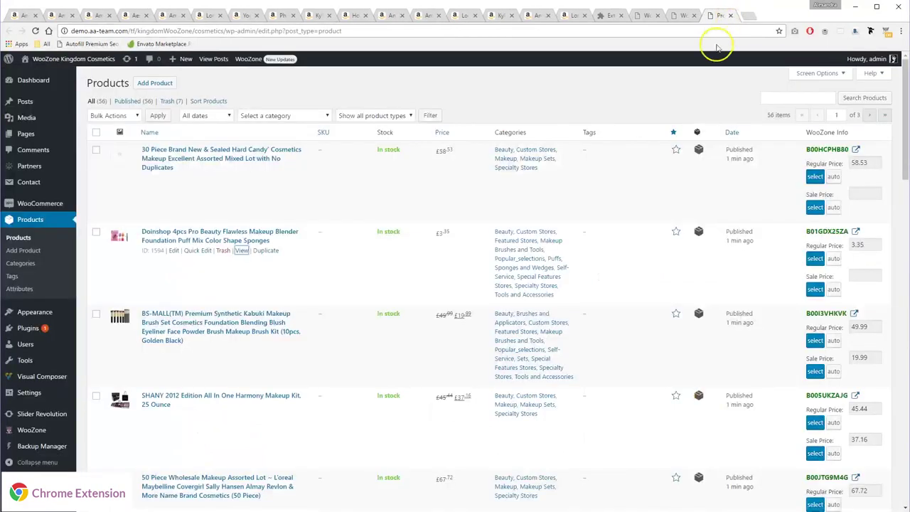
# Add the copied Japan ASIN codes to the Insane Import Mode queue as an existing comma-delimited list.
pyautogui.click(685, 17)
pyautogui.scroll(4, 371, 208)
pyautogui.scroll(3, 368, 206)
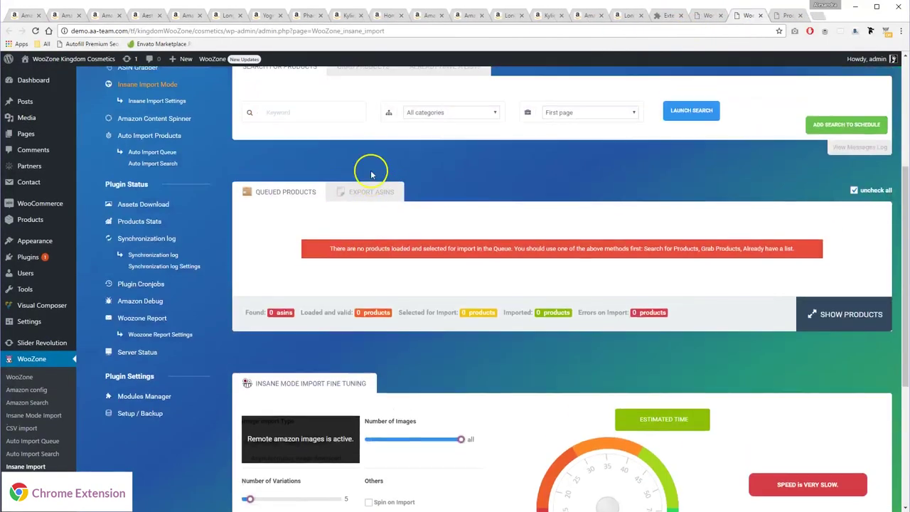
pyautogui.click(444, 200)
pyautogui.hotkey('ctrl', 'v')
pyautogui.click(323, 370)
pyautogui.click(313, 390)
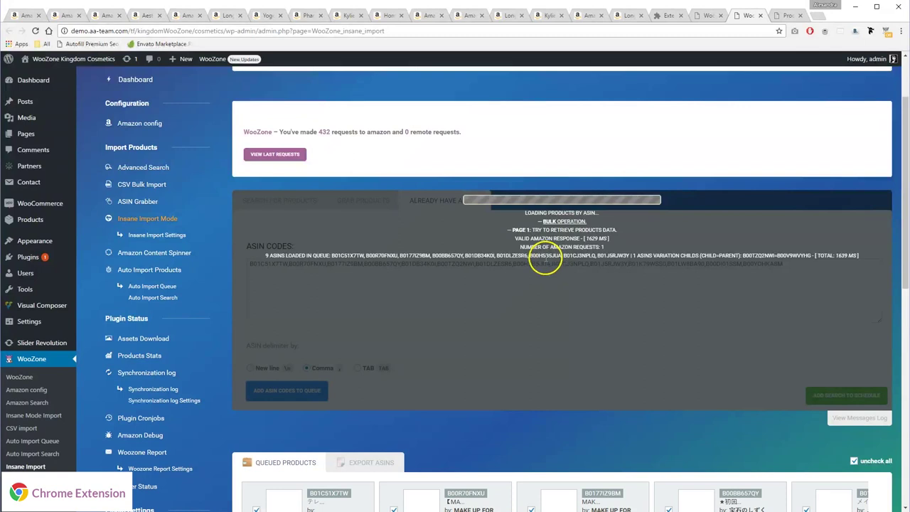
# Import the queued Japan products with the current fine-tuning settings and close the finished import box.
pyautogui.scroll(-4, 545, 301)
pyautogui.scroll(-1, 469, 334)
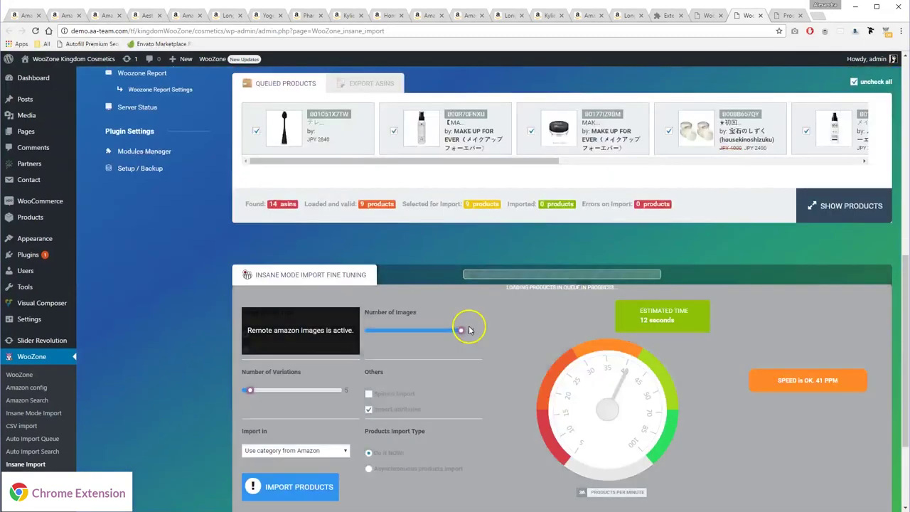
pyautogui.click(308, 483)
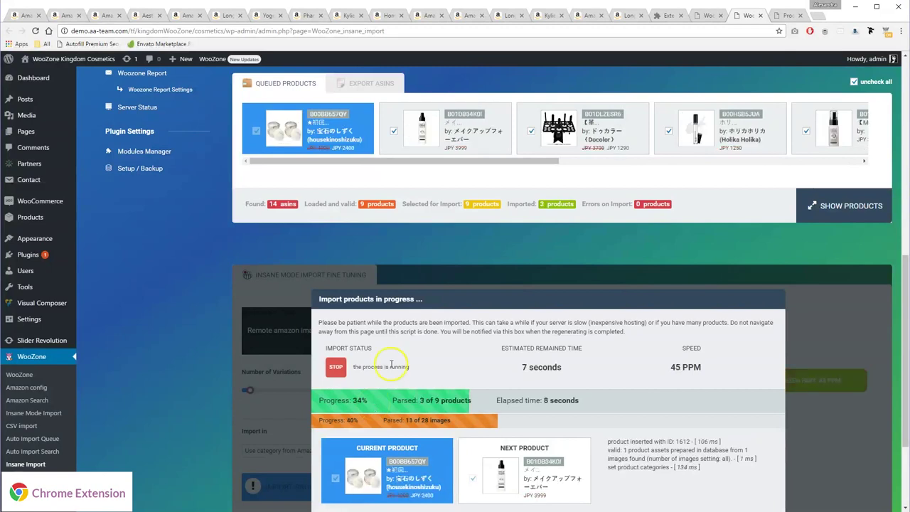
pyautogui.scroll(-2, 400, 354)
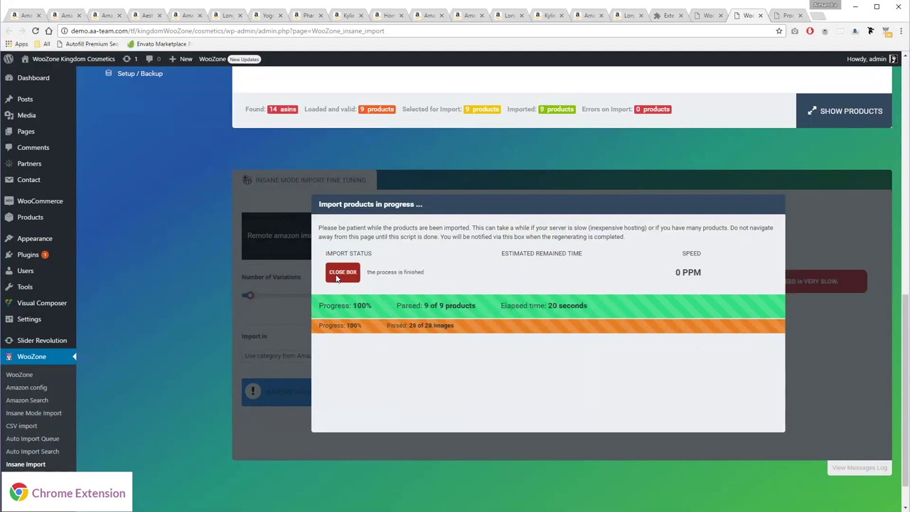
pyautogui.click(341, 272)
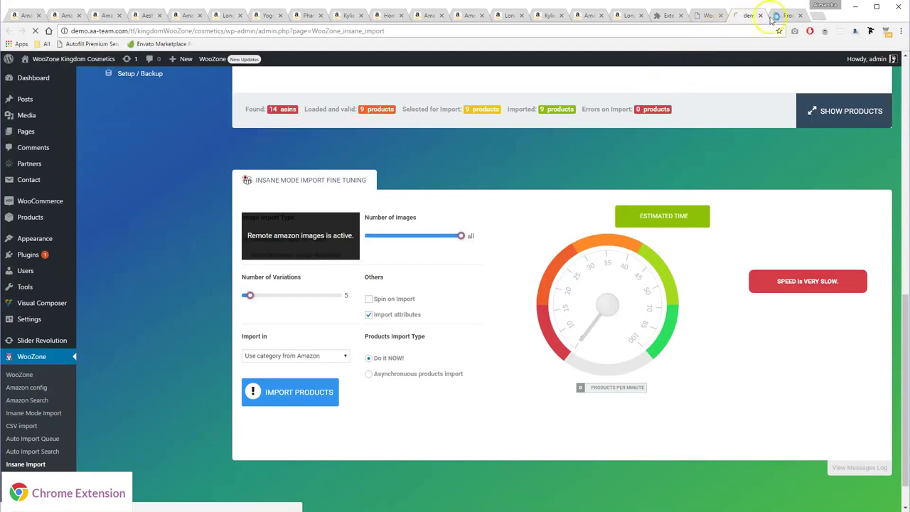
# Open the shop page of the Docolor 29-piece makeup brush set from the store's product list in a new tab.
pyautogui.click(780, 15)
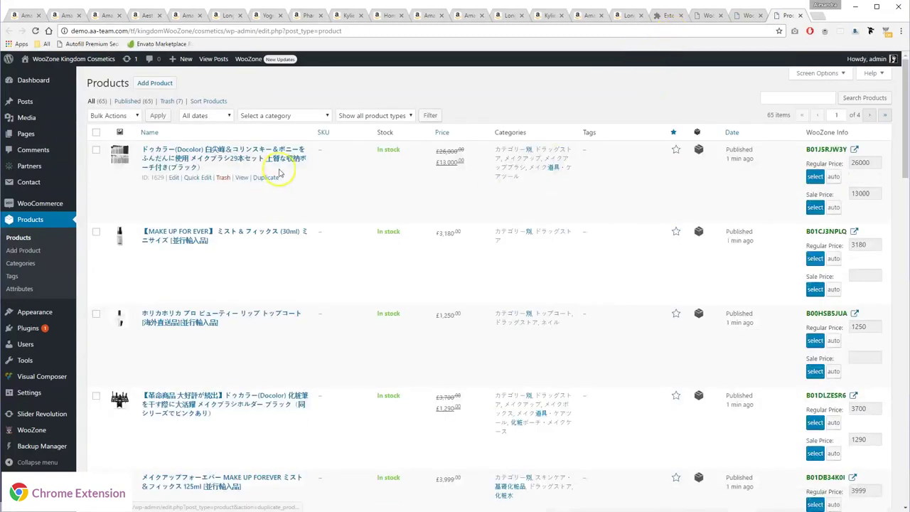
pyautogui.keyDown('ctrl'); pyautogui.click(242, 178); pyautogui.keyUp('ctrl')
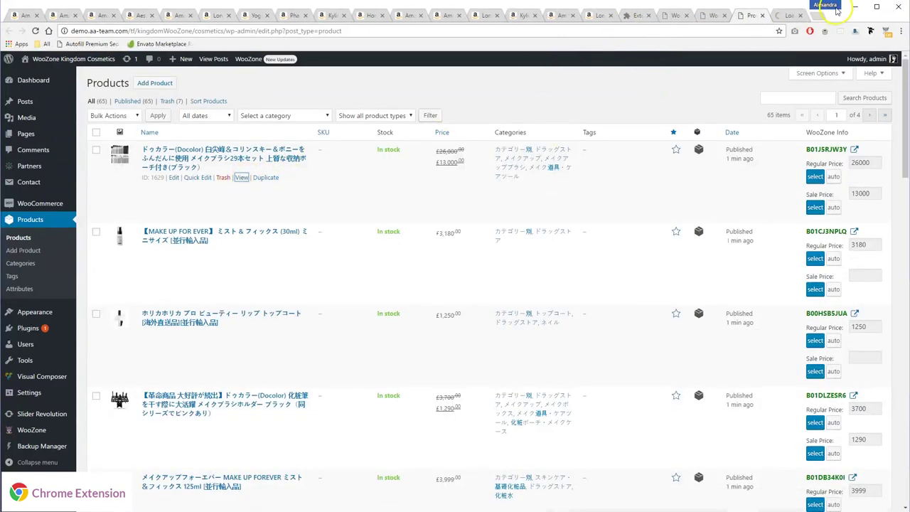
# Return to the extension's Download files dialog, collapse the Japan list and copy the France ASIN codes.
pyautogui.click(597, 20)
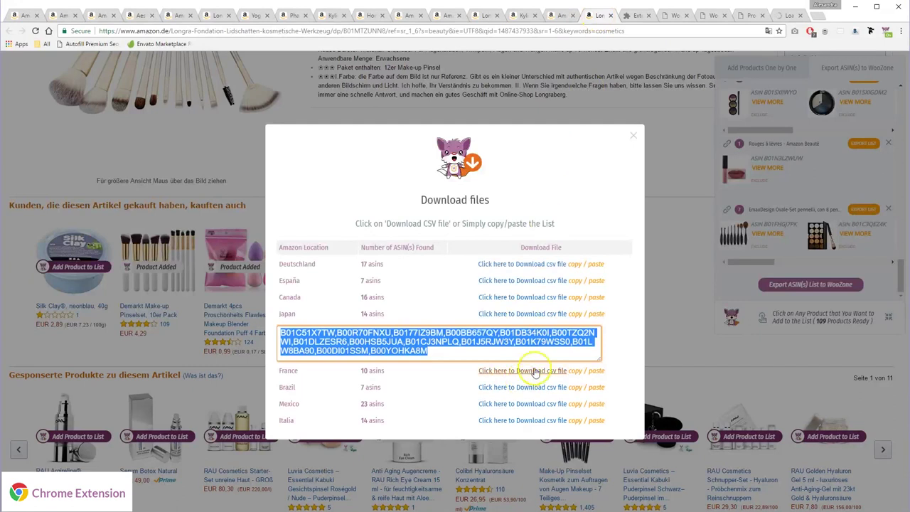
pyautogui.click(594, 314)
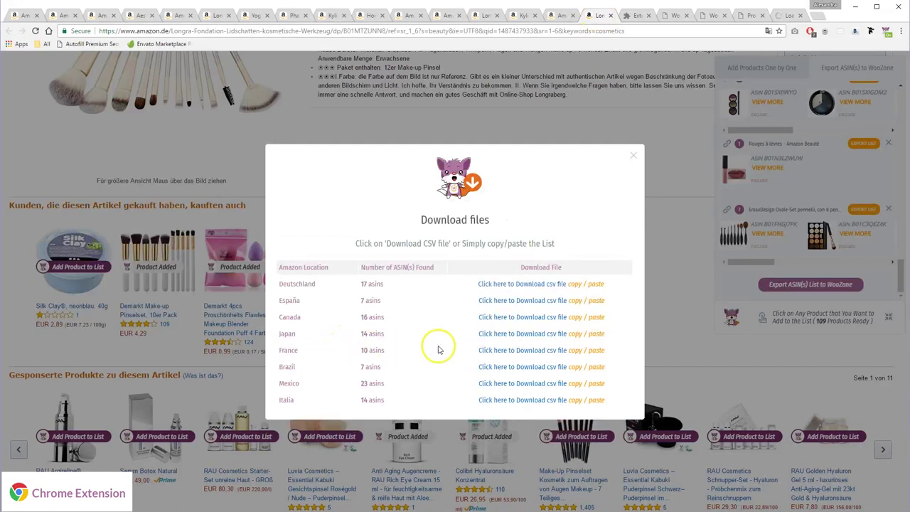
pyautogui.click(586, 350)
pyautogui.rightClick(442, 350)
pyautogui.click(460, 371)
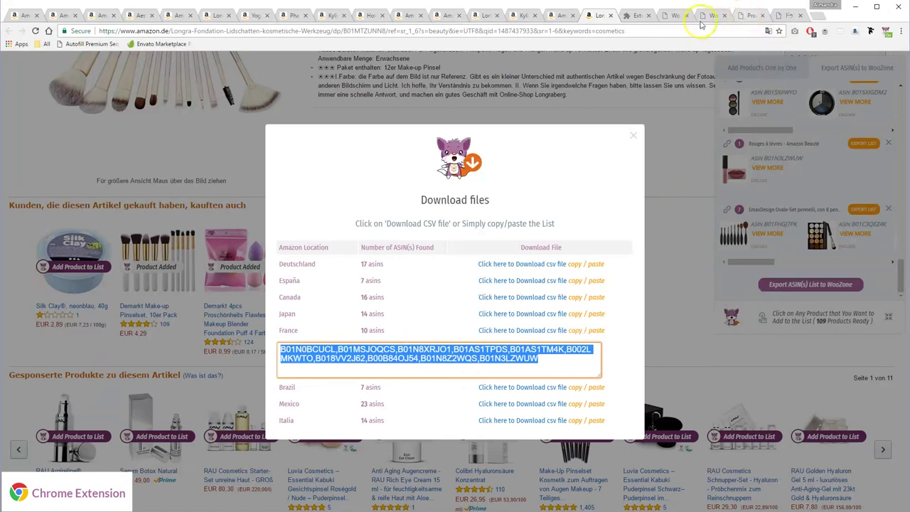
# Change the Amazon location to France in the Amazon config and save the settings.
pyautogui.click(672, 15)
pyautogui.click(366, 274)
pyautogui.scroll(3, 346, 309)
pyautogui.click(346, 234)
pyautogui.click(345, 268)
pyautogui.scroll(-4, 262, 459)
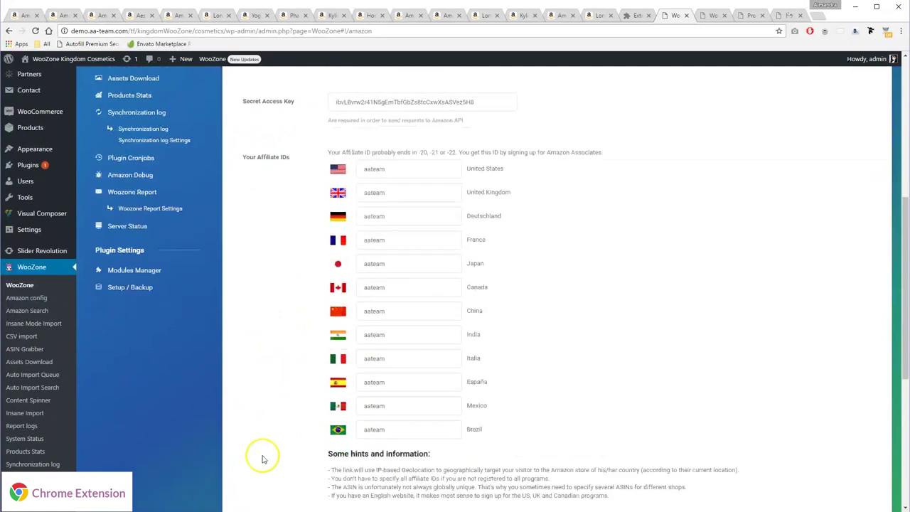
pyautogui.scroll(-5, 262, 458)
pyautogui.click(288, 420)
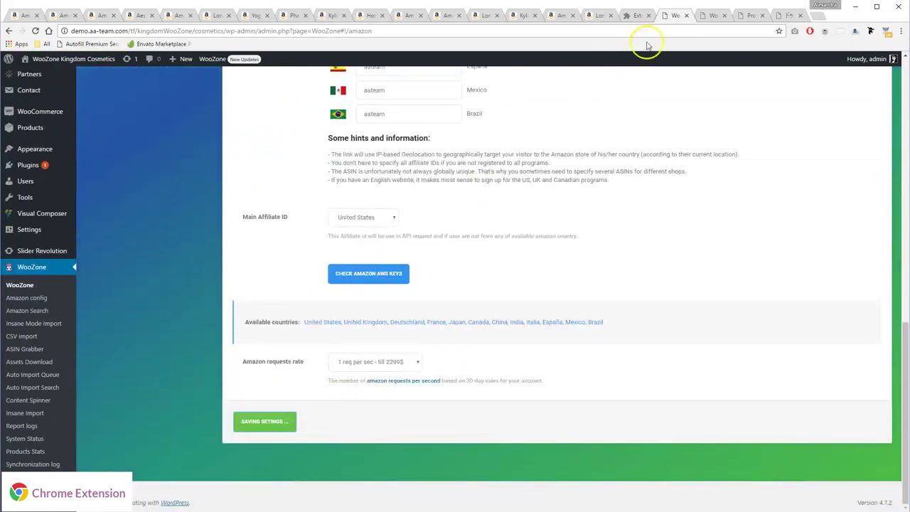
# Examine the imported Docolor brush set's shop page, including its country availability, description and Frequently Bought Together section.
pyautogui.click(784, 15)
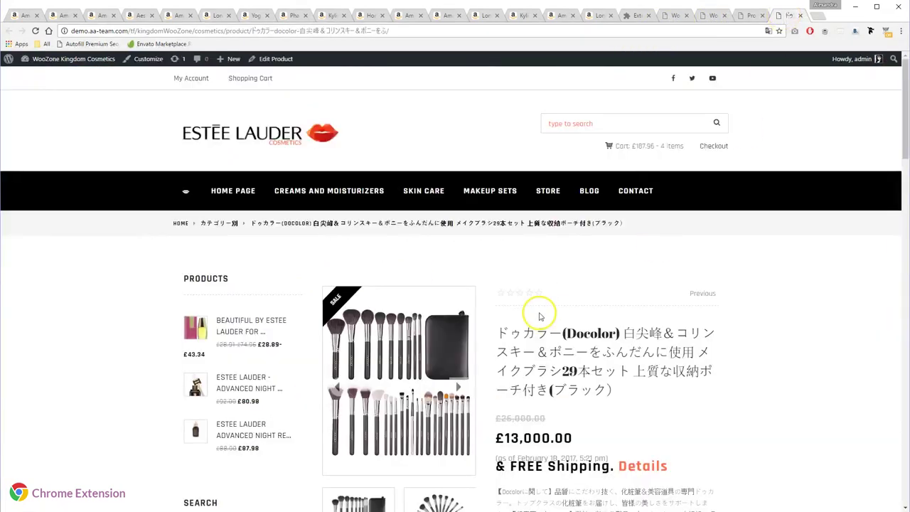
pyautogui.scroll(-3, 534, 308)
pyautogui.scroll(-2, 584, 189)
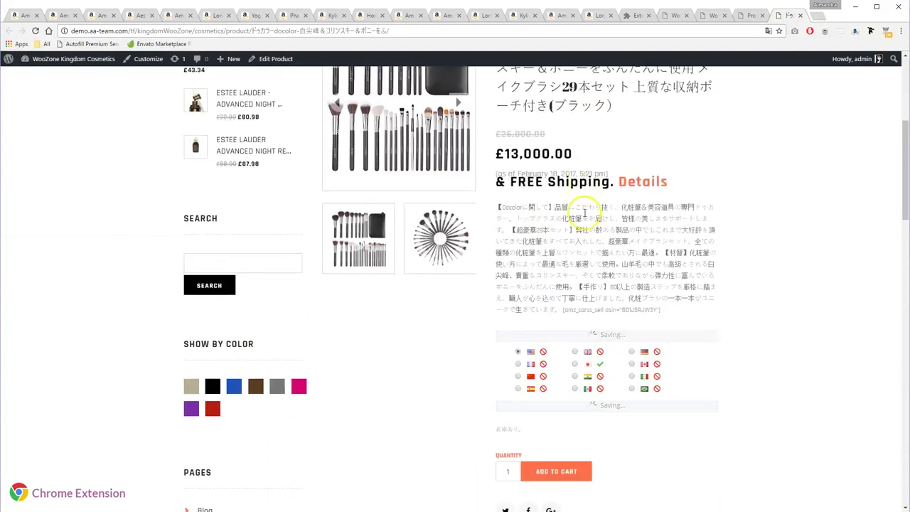
pyautogui.scroll(-5, 680, 366)
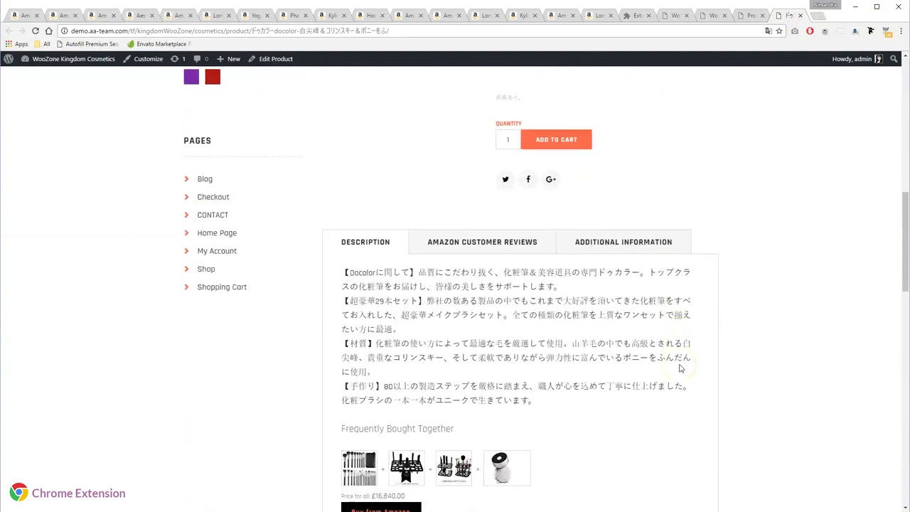
pyautogui.scroll(-3, 680, 368)
pyautogui.scroll(10, 680, 366)
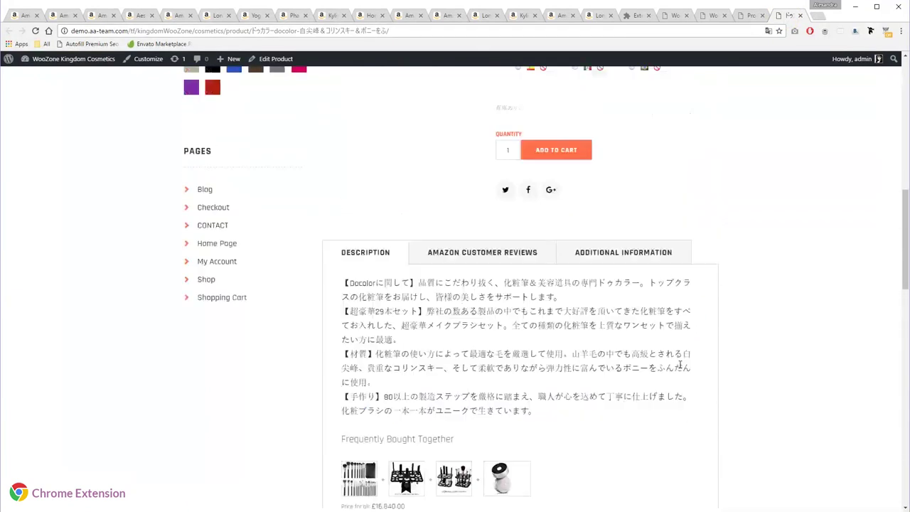
# Add the copied France ASIN codes to the Insane Import Mode queue as an existing comma-delimited list.
pyautogui.click(710, 14)
pyautogui.scroll(5, 488, 243)
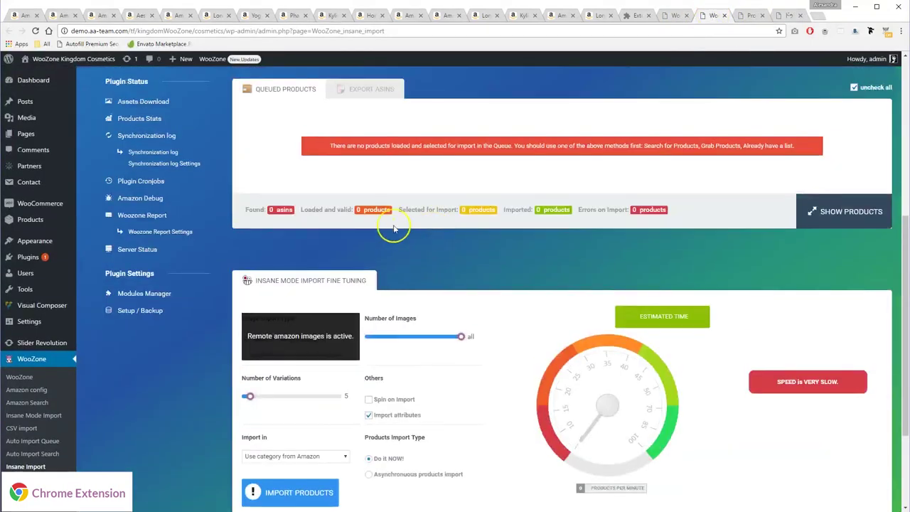
pyautogui.click(437, 153)
pyautogui.click(350, 214)
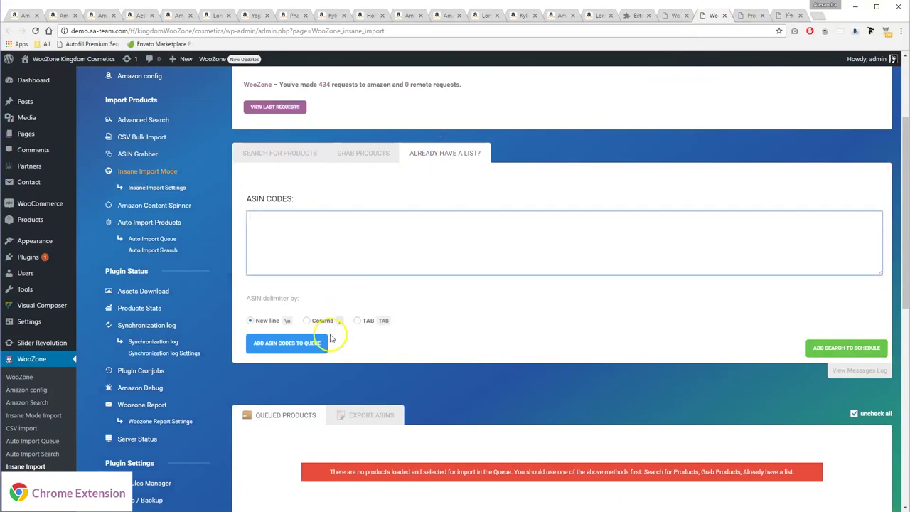
pyautogui.hotkey('ctrl', 'v')
pyautogui.click(306, 321)
pyautogui.click(292, 343)
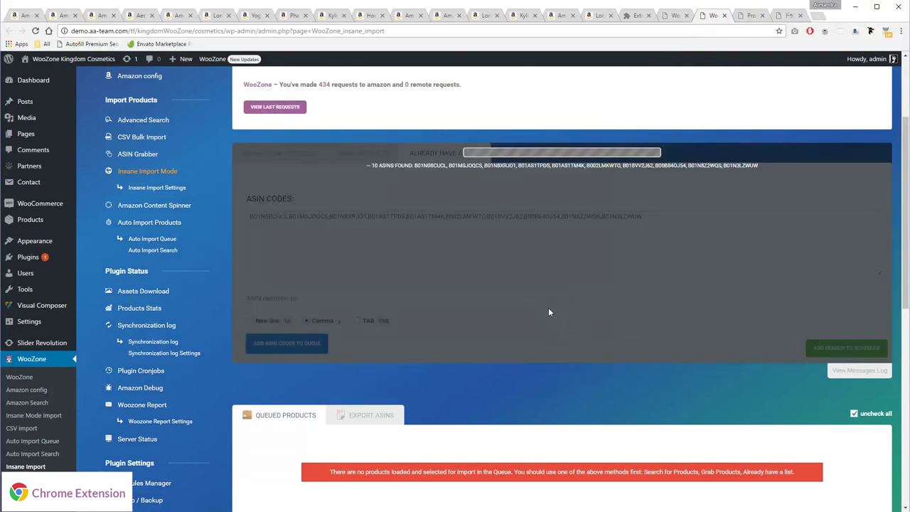
# Import the queued France products with the current fine-tuning settings.
pyautogui.scroll(-3, 532, 335)
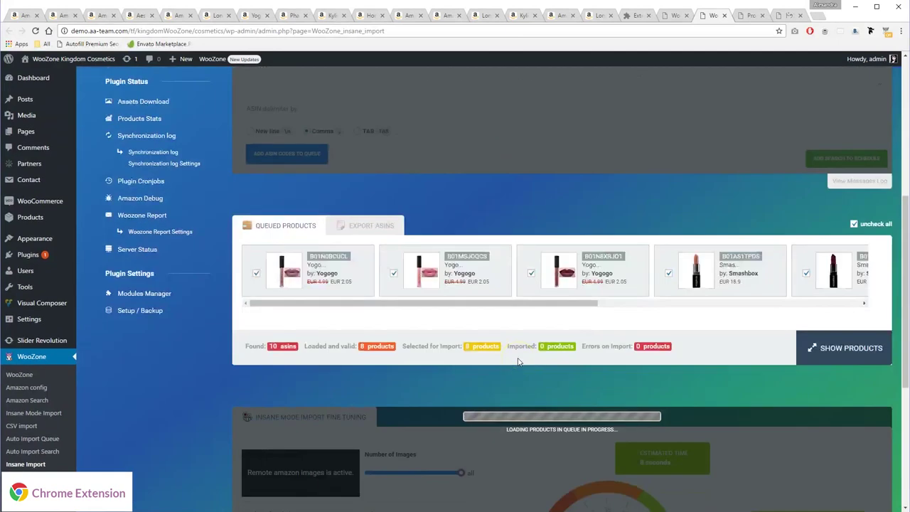
pyautogui.scroll(-2, 518, 362)
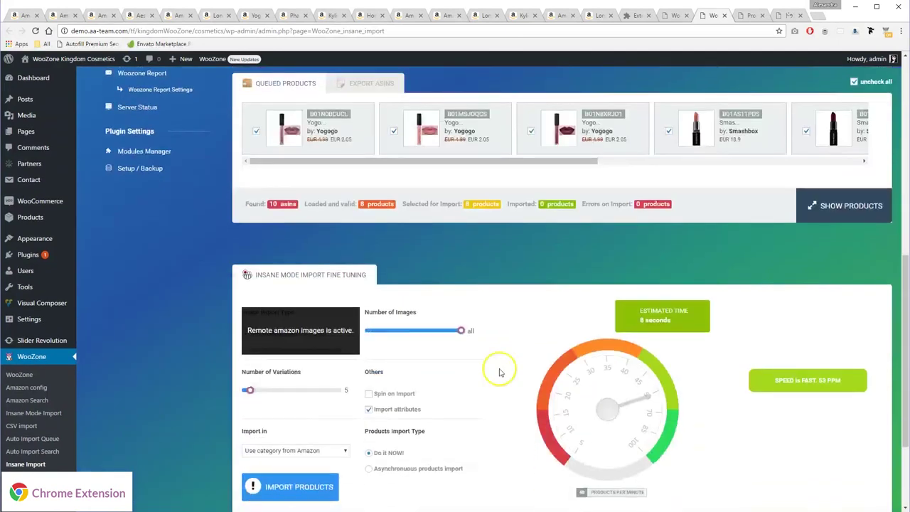
pyautogui.click(289, 487)
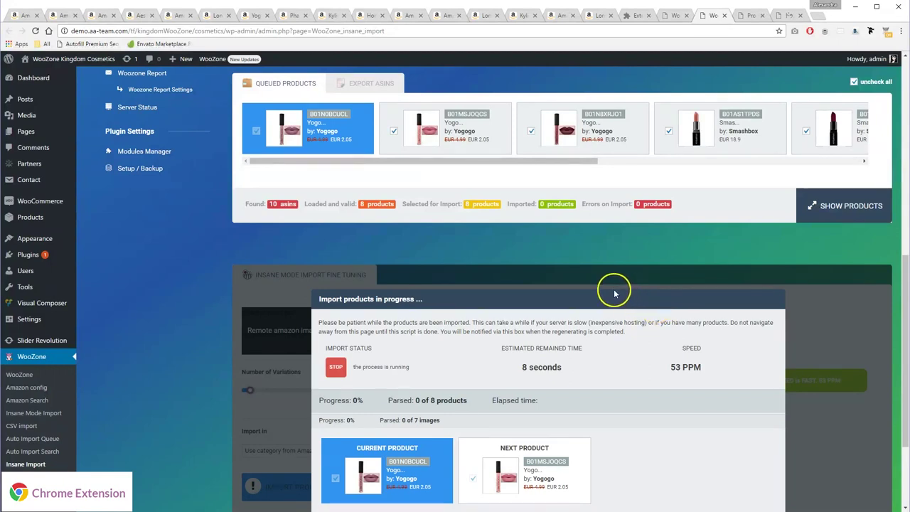
pyautogui.scroll(-2, 483, 348)
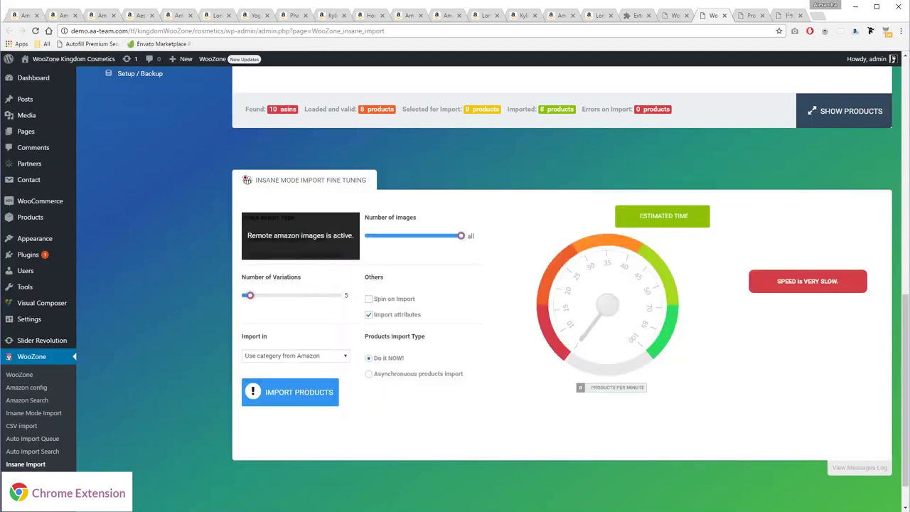
# Open the shop page of the Yogogo Rouge à lèvres 8# from the store's product list in a new tab and view it.
pyautogui.click(749, 15)
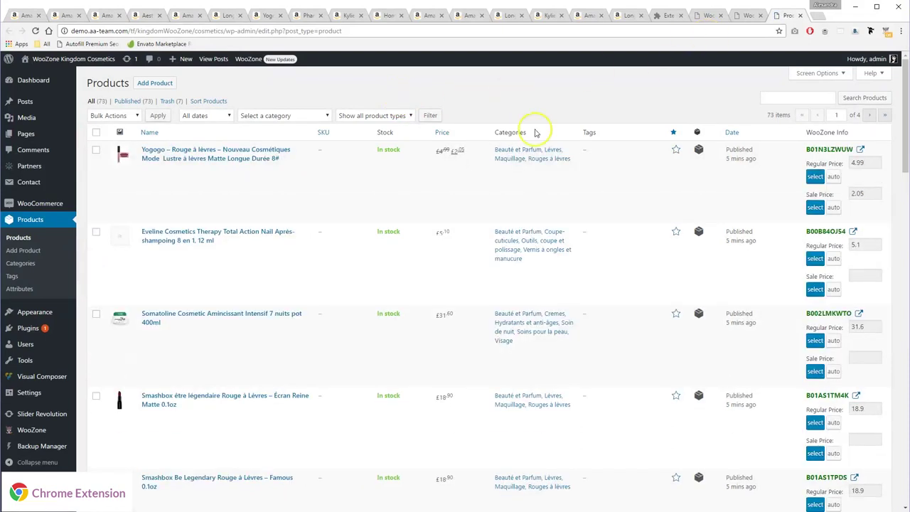
pyautogui.middleClick(242, 169)
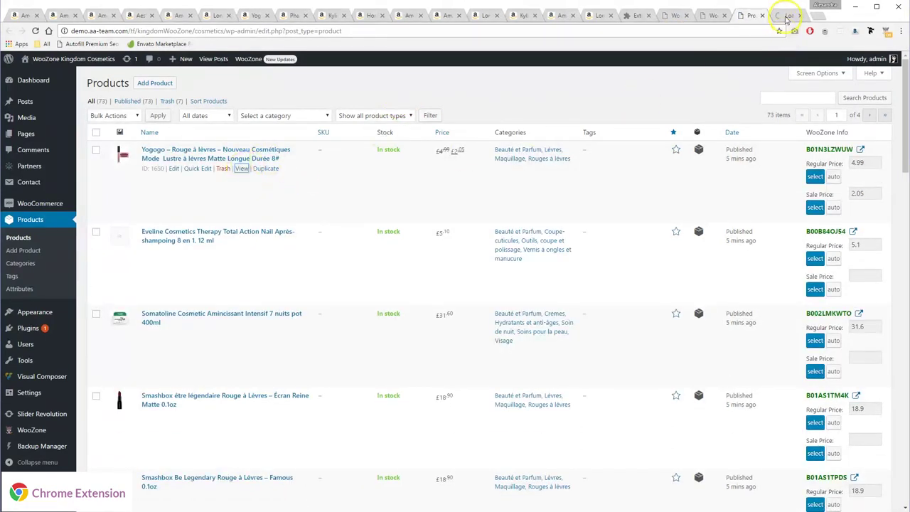
pyautogui.click(786, 17)
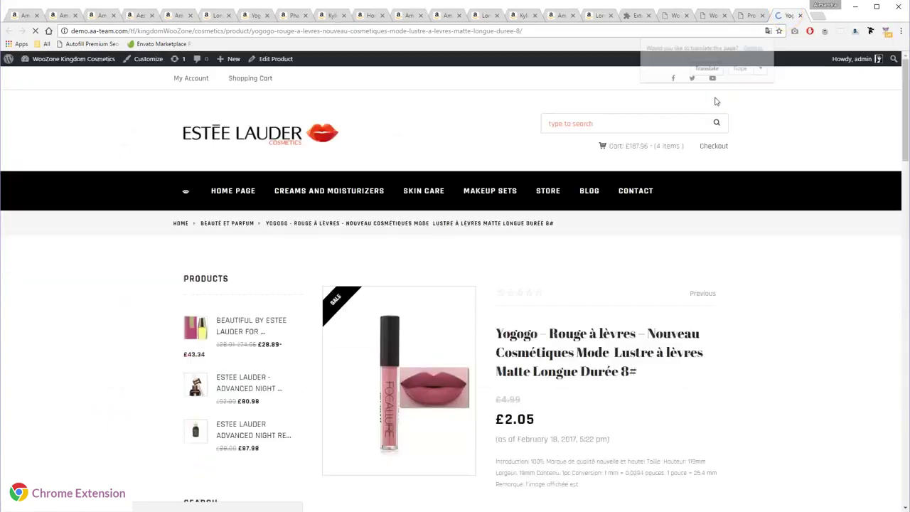
# Dismiss the translation offer and examine the Yogogo Rouge à lèvres shop page, including its price, country availability and description.
pyautogui.click(739, 69)
pyautogui.scroll(-2, 702, 332)
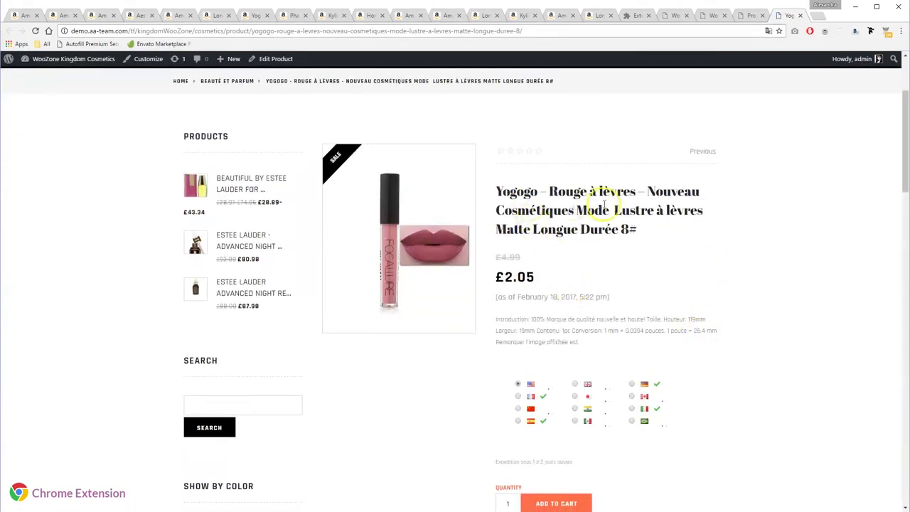
pyautogui.scroll(-3, 603, 206)
pyautogui.scroll(-3, 603, 226)
pyautogui.scroll(7, 603, 227)
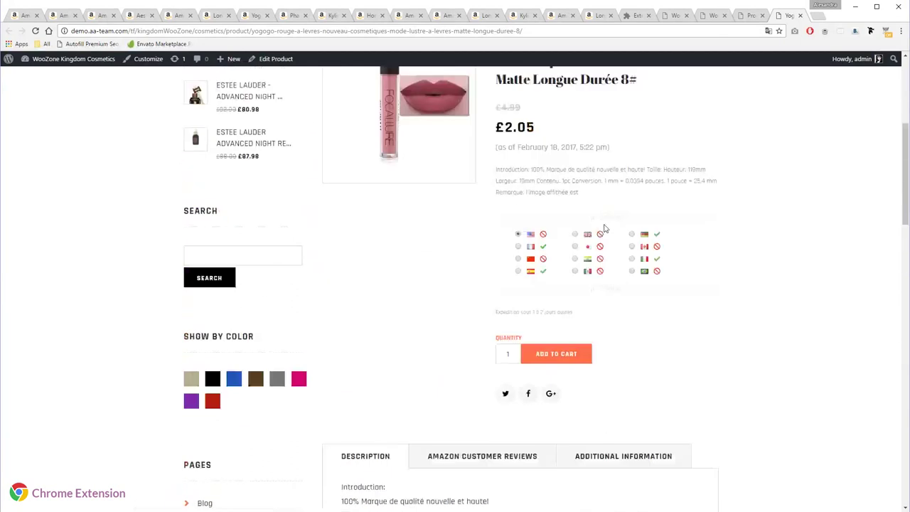
# Copy the Brazil ASIN list from the extension's Download files window on the Amazon.de page, and close the window.
pyautogui.click(714, 15)
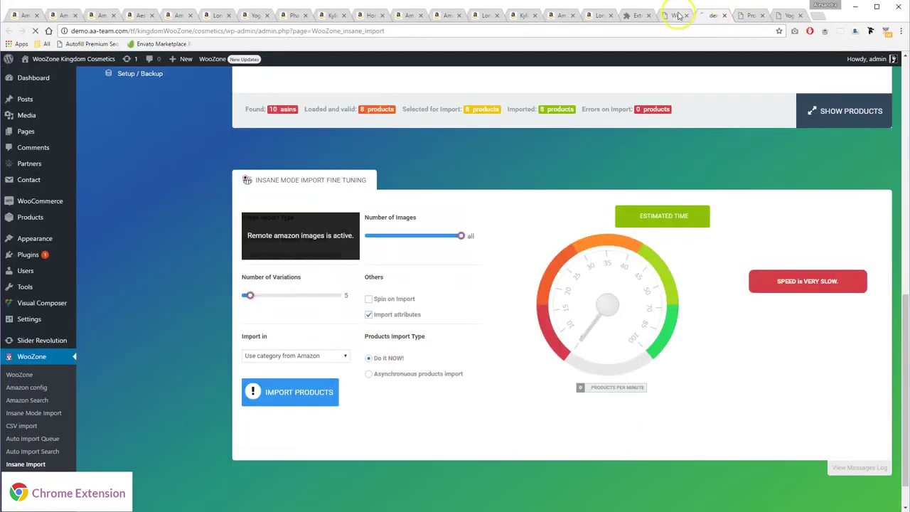
pyautogui.click(679, 15)
pyautogui.click(592, 16)
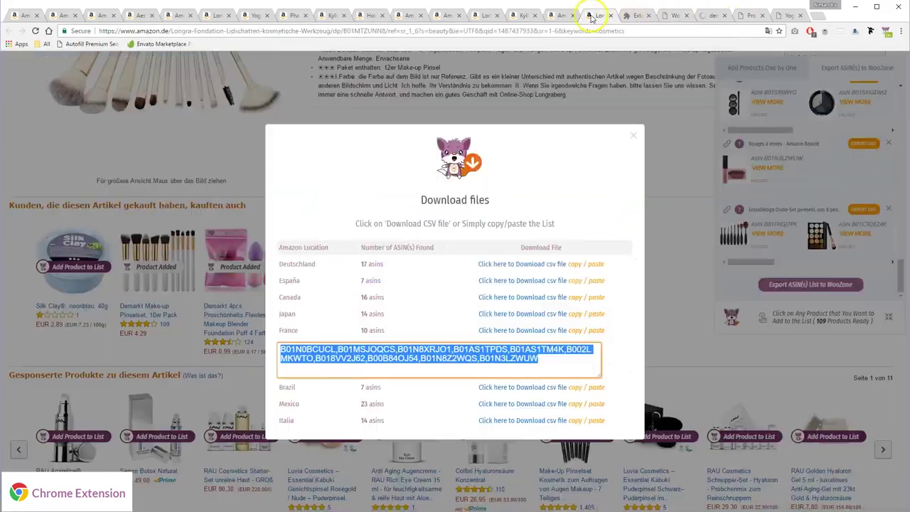
pyautogui.click(597, 330)
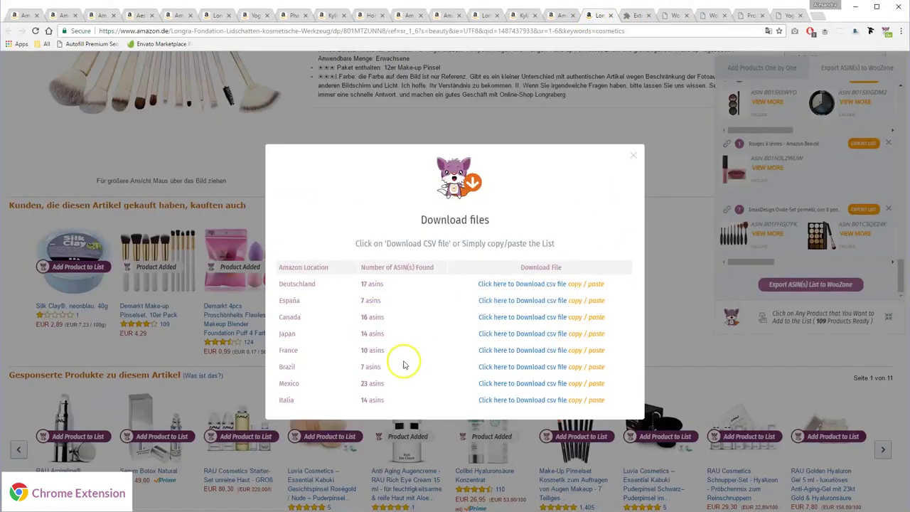
pyautogui.click(573, 366)
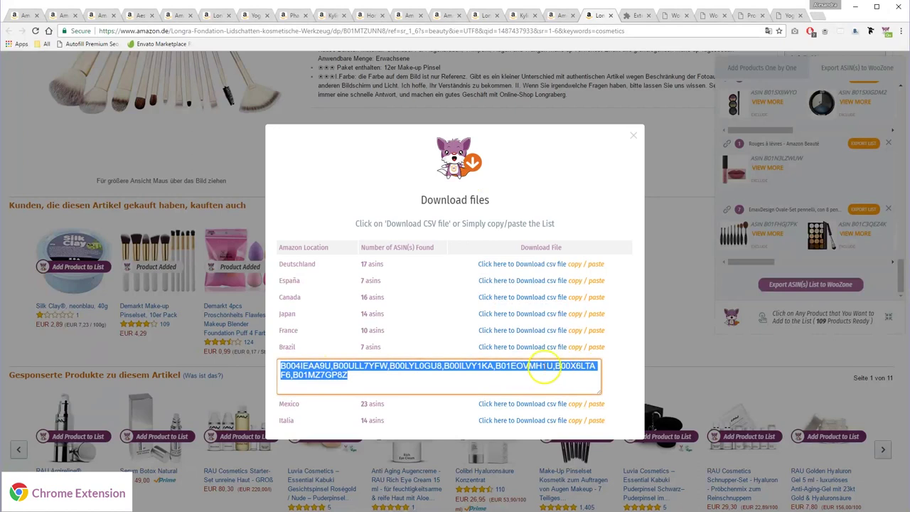
pyautogui.rightClick(428, 369)
pyautogui.click(449, 388)
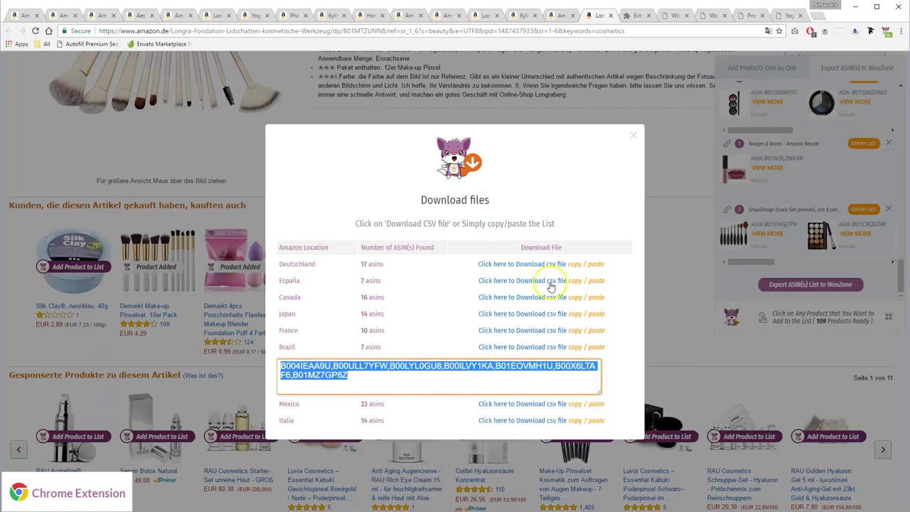
pyautogui.click(632, 135)
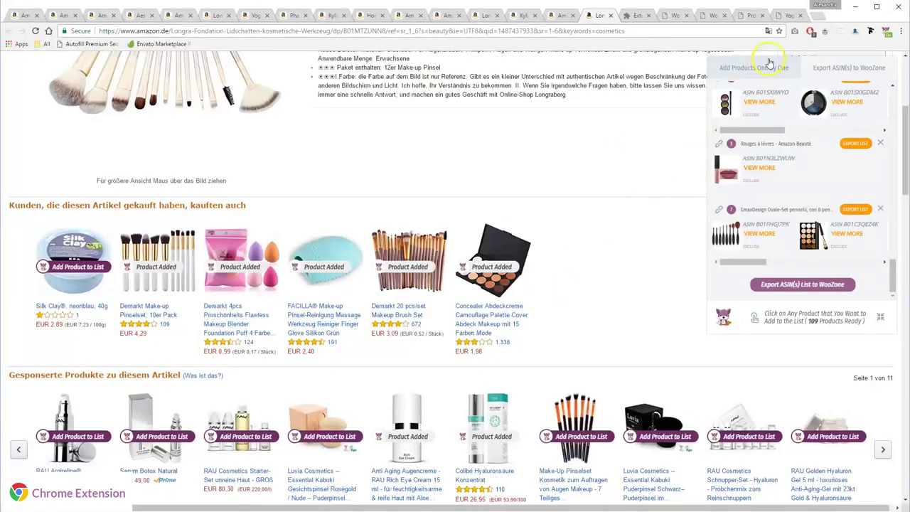
# Set the Amazon location to Brazil in the WooZone Amazon config and save the settings.
pyautogui.click(681, 15)
pyautogui.scroll(10, 386, 179)
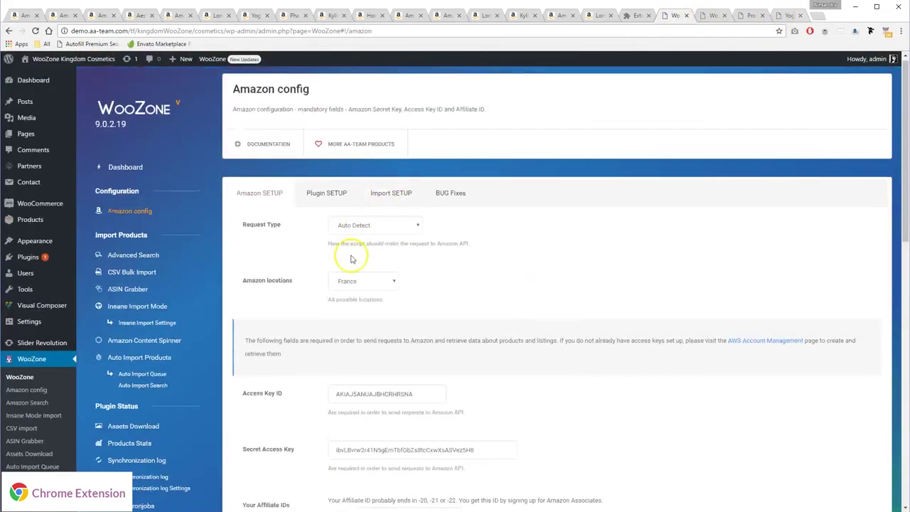
pyautogui.click(347, 280)
pyautogui.click(351, 374)
pyautogui.scroll(-15, 349, 379)
pyautogui.click(279, 421)
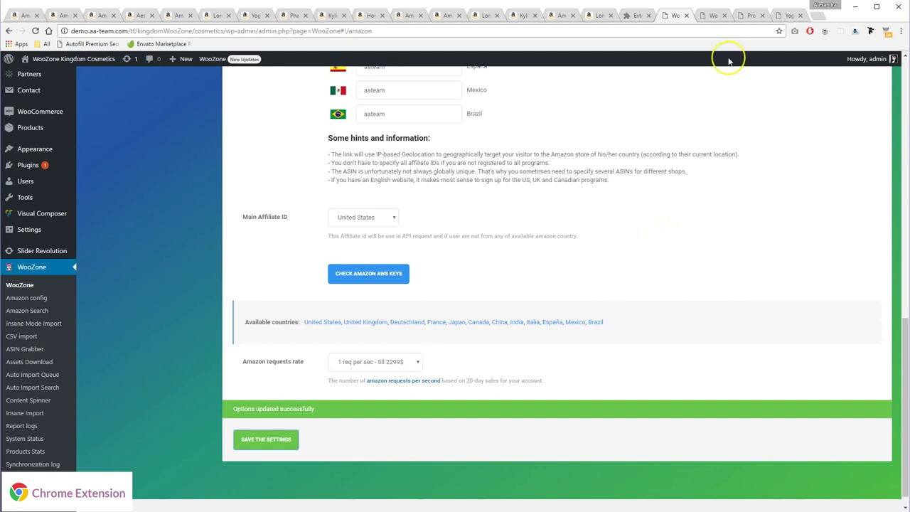
# Add the copied Brazil ASIN codes to the Insane Import Mode queue as an existing list with the New line delimiter.
pyautogui.click(707, 15)
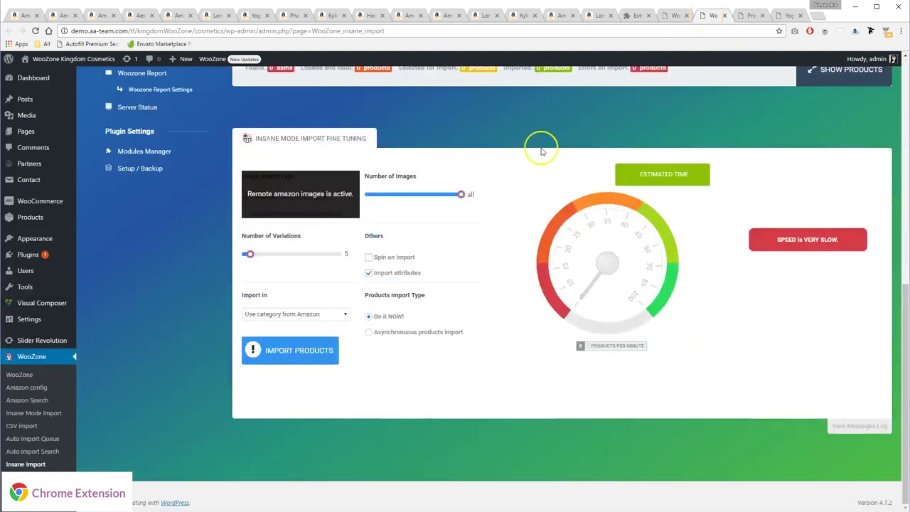
pyautogui.scroll(3, 541, 148)
pyautogui.scroll(3, 400, 177)
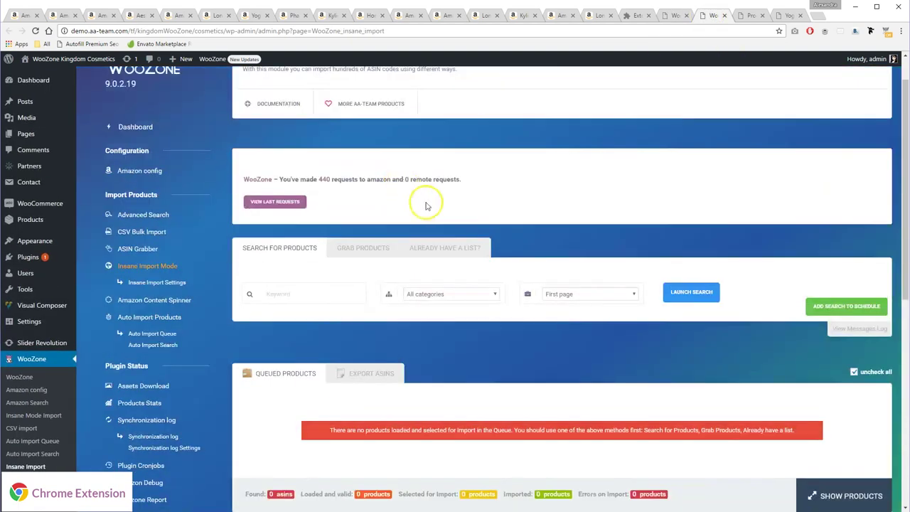
pyautogui.click(442, 247)
pyautogui.click(370, 312)
pyautogui.hotkey('ctrl', 'v')
pyautogui.click(294, 445)
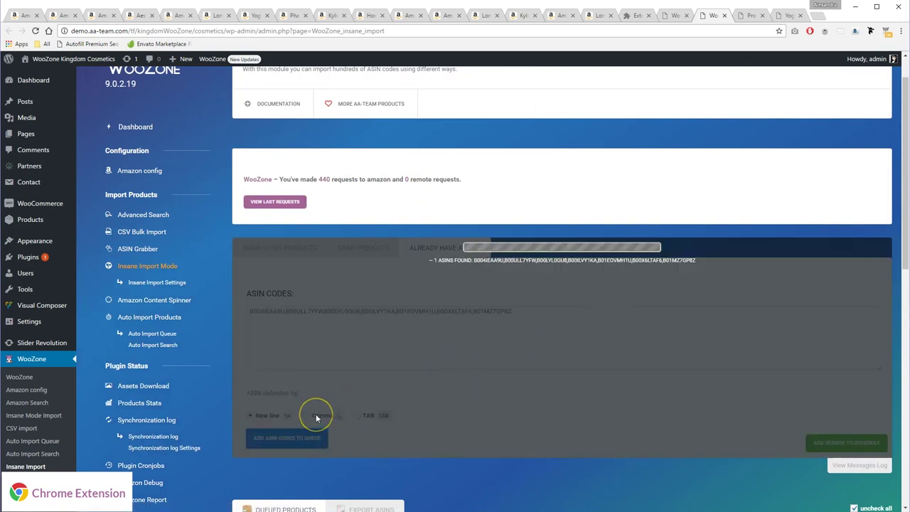
pyautogui.click(252, 416)
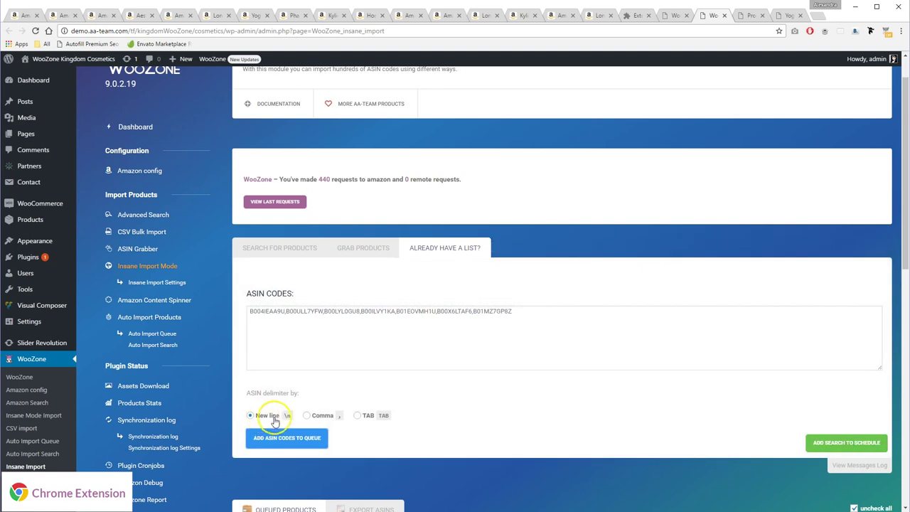
# Import the queued Brazil products with the current fine-tuning settings, and close the browser's extensions page.
pyautogui.scroll(-1, 376, 368)
pyautogui.scroll(-1, 377, 368)
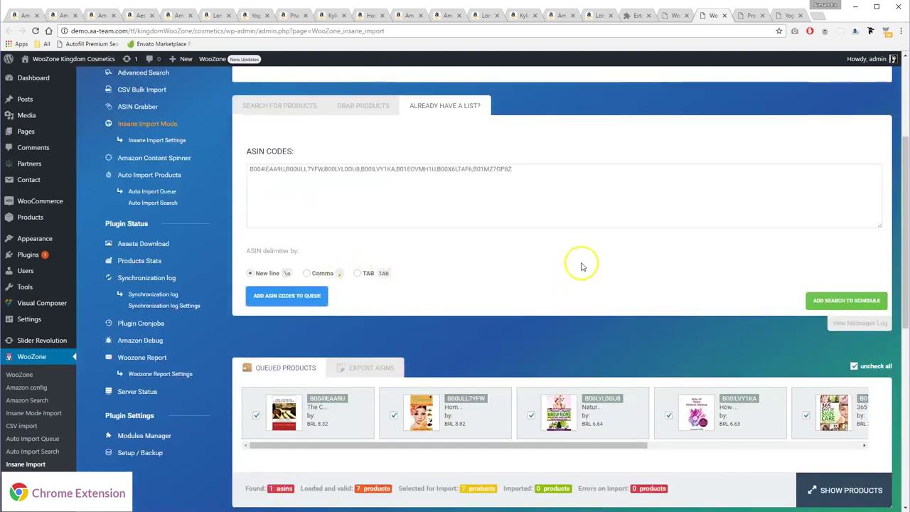
pyautogui.scroll(-6, 581, 265)
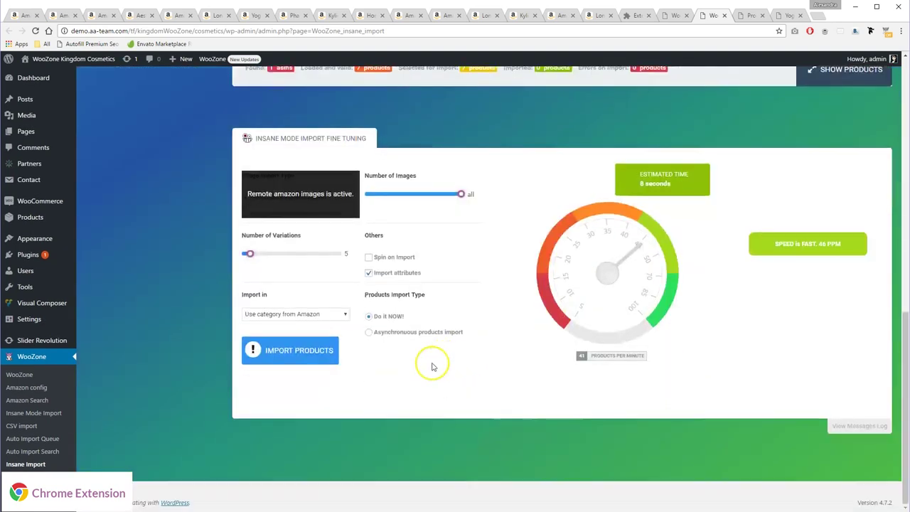
pyautogui.click(268, 360)
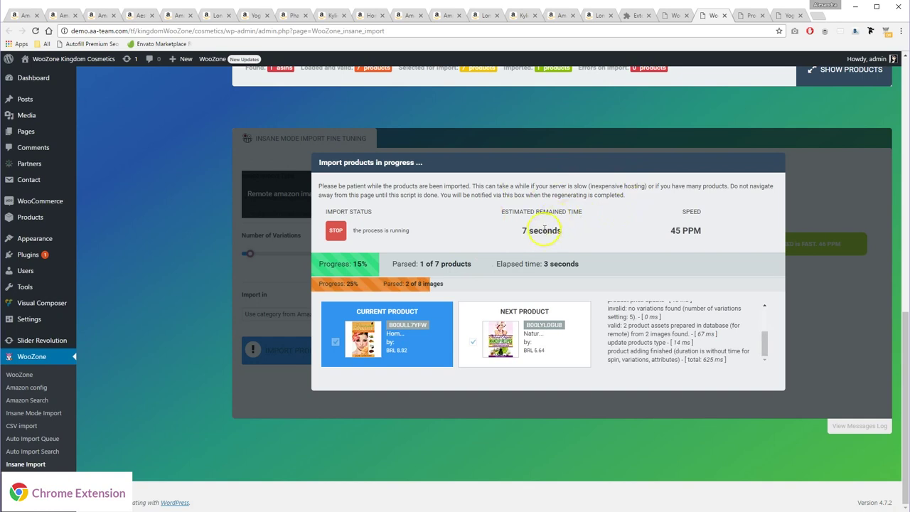
pyautogui.moveTo(543, 230); pyautogui.dragTo(570, 234)
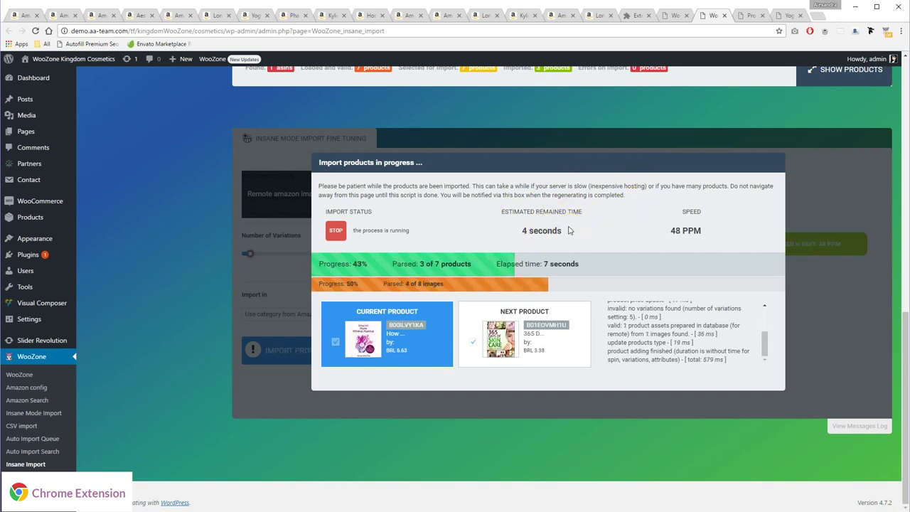
pyautogui.click(644, 80)
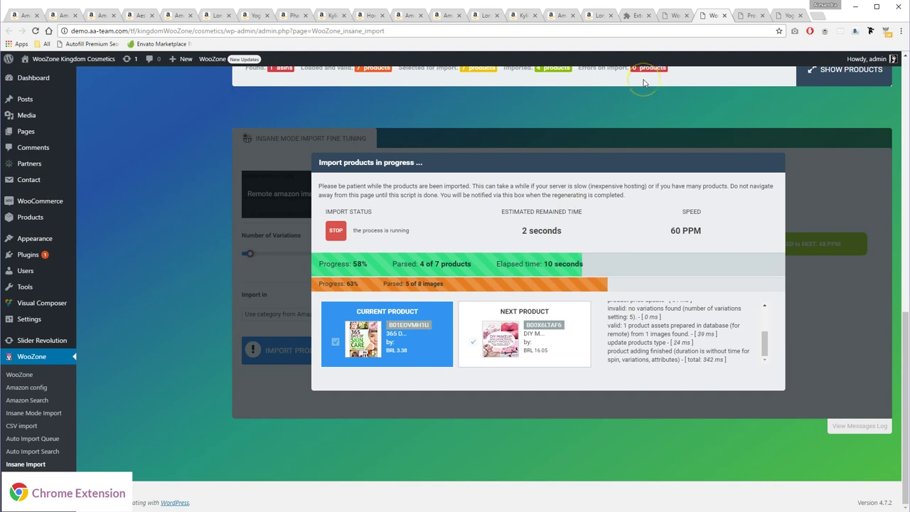
pyautogui.middleClick(638, 20)
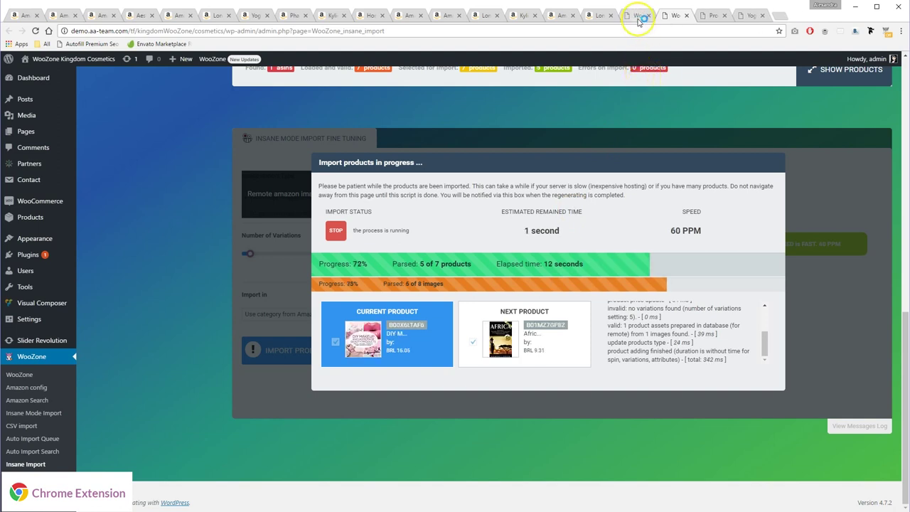
pyautogui.click(343, 231)
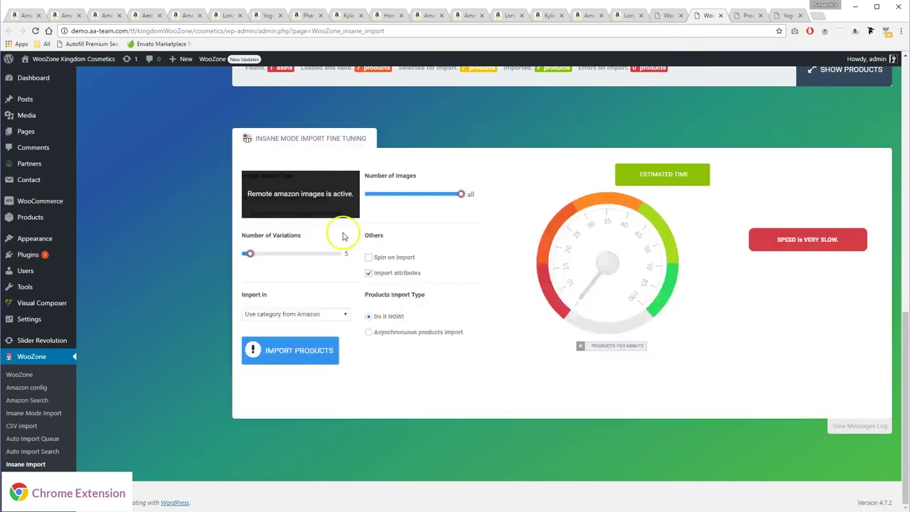
# Refresh the store's product list, open the "Africa: African History" book's shop page in a new tab and examine its details and country availability.
pyautogui.click(748, 16)
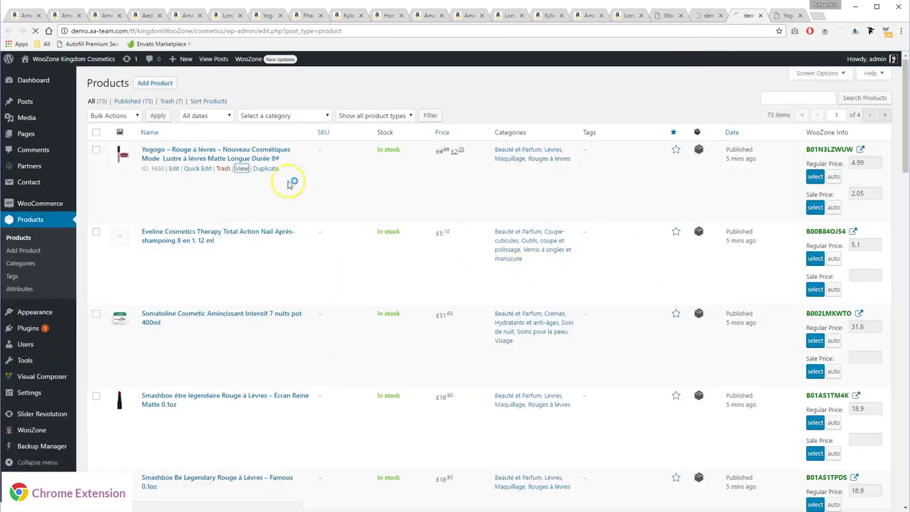
pyautogui.press('F5')
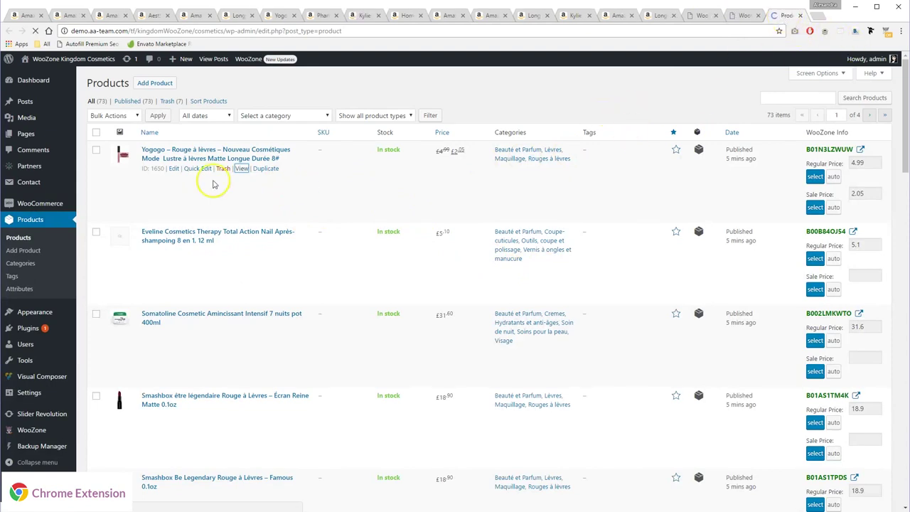
pyautogui.middleClick(241, 186)
pyautogui.click(781, 16)
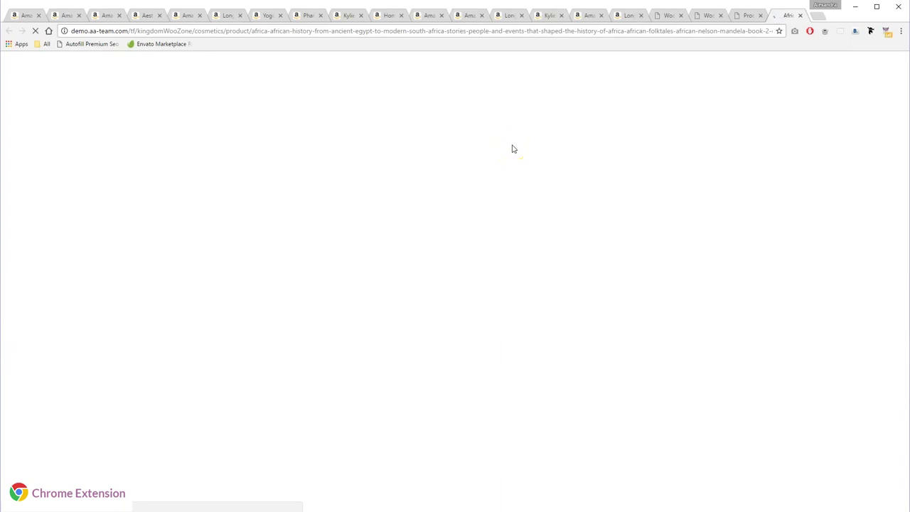
pyautogui.scroll(-3, 664, 253)
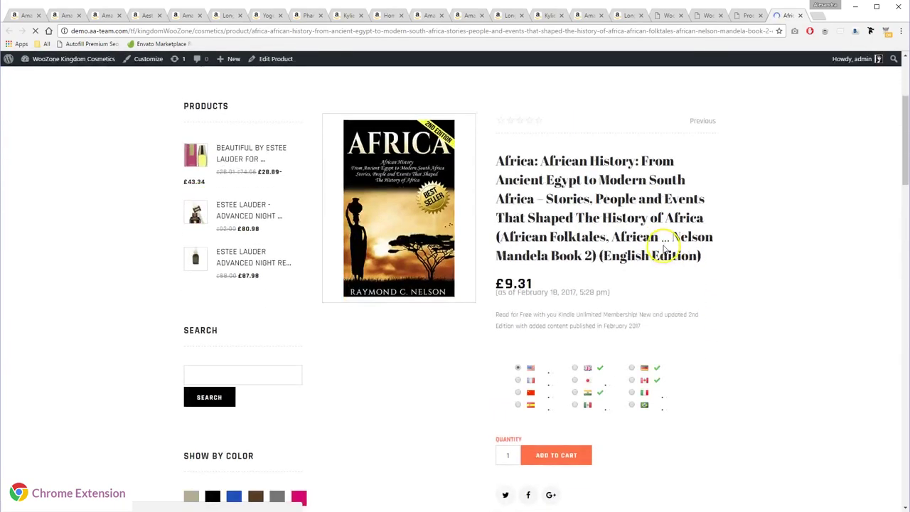
pyautogui.scroll(-2, 664, 241)
pyautogui.scroll(3, 664, 246)
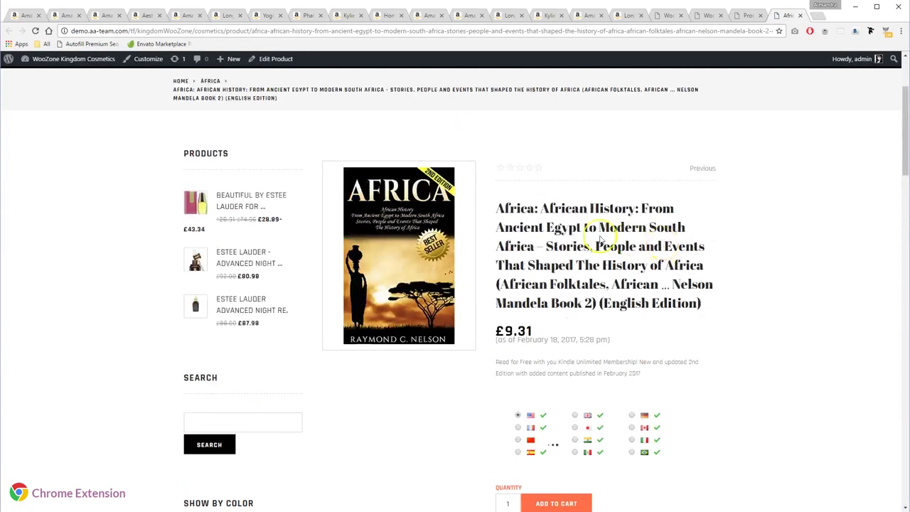
# Copy the Mexico ASIN list from the extension's Download files window on the Amazon.de page.
pyautogui.click(629, 15)
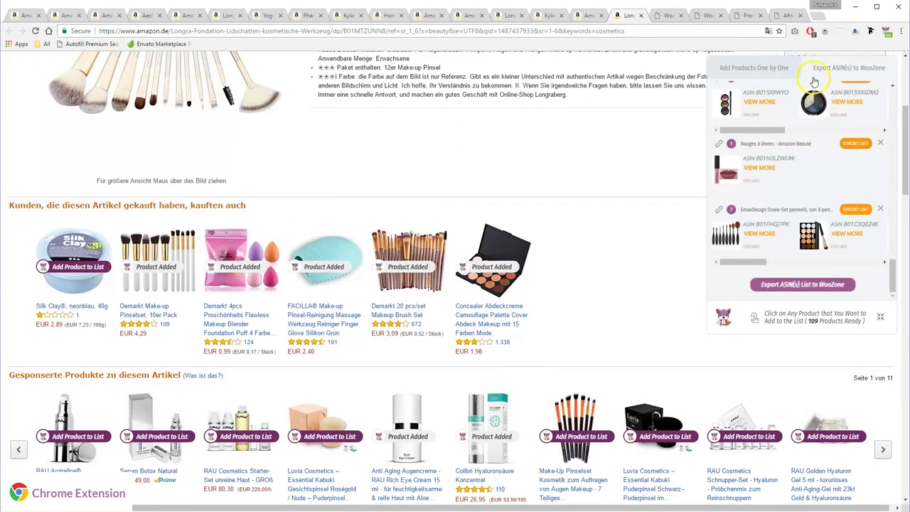
pyautogui.click(794, 283)
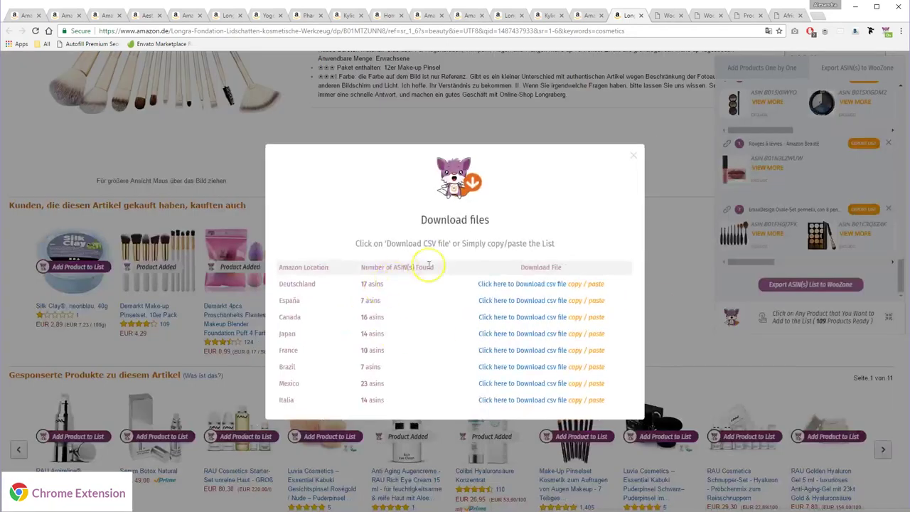
pyautogui.click(586, 384)
pyautogui.rightClick(391, 395)
pyautogui.click(413, 410)
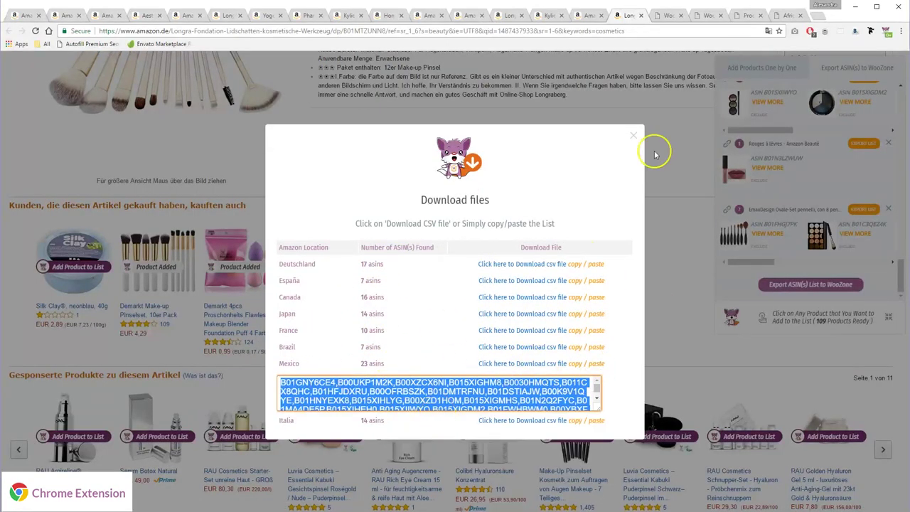
# Set the Amazon location to Mexico in the WooZone Amazon config and save the settings.
pyautogui.click(672, 15)
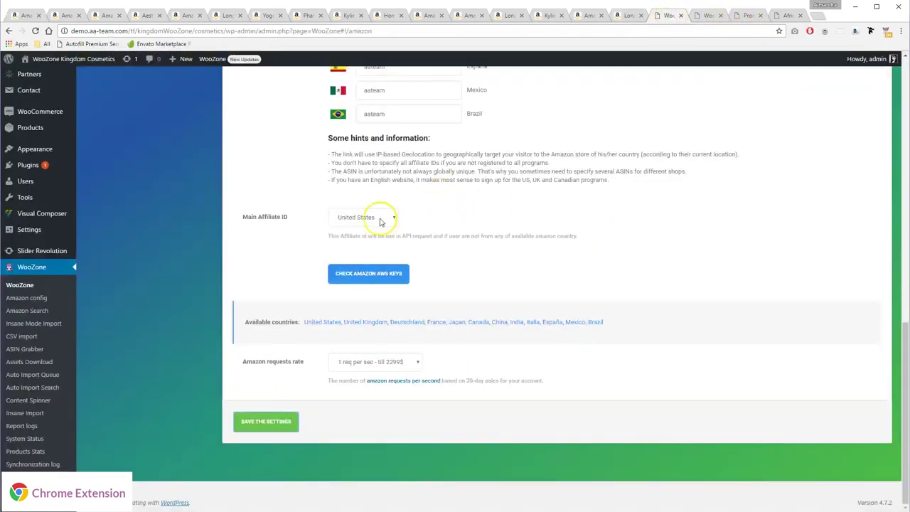
pyautogui.scroll(5, 384, 213)
pyautogui.click(613, 17)
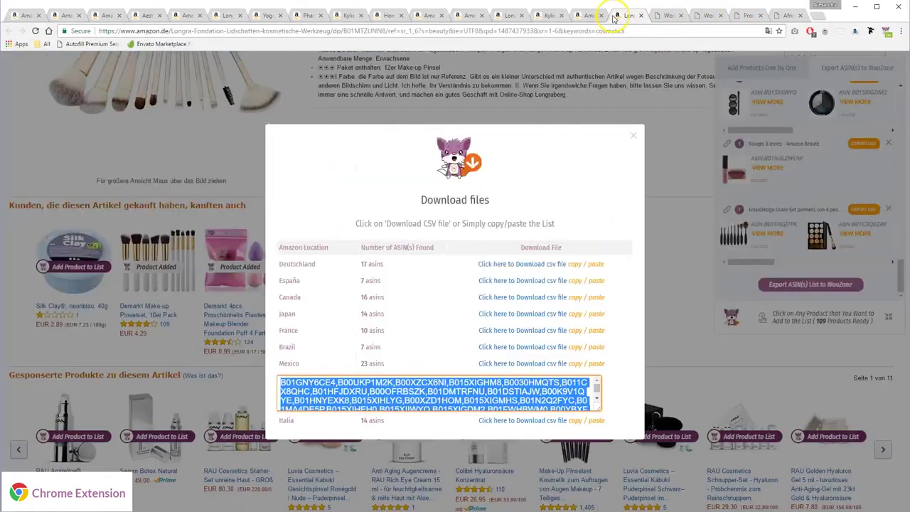
pyautogui.click(665, 15)
pyautogui.scroll(8, 455, 152)
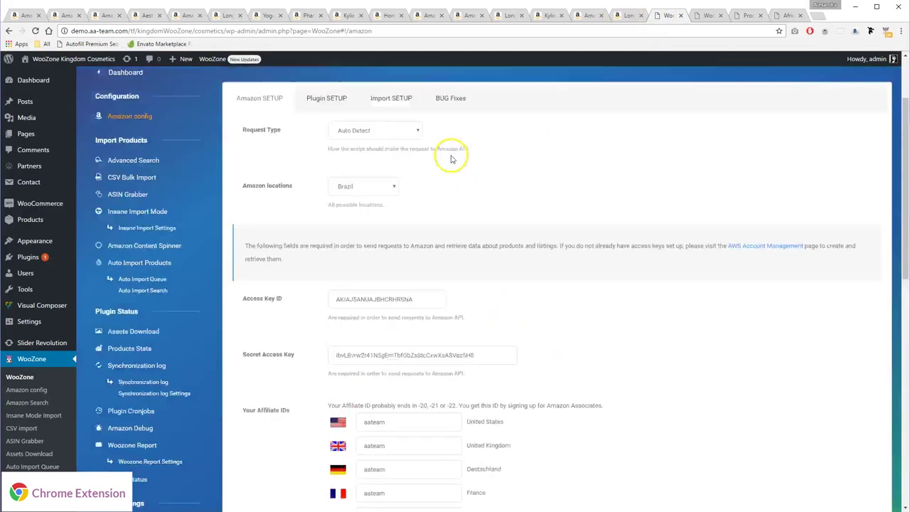
pyautogui.click(353, 236)
pyautogui.click(364, 317)
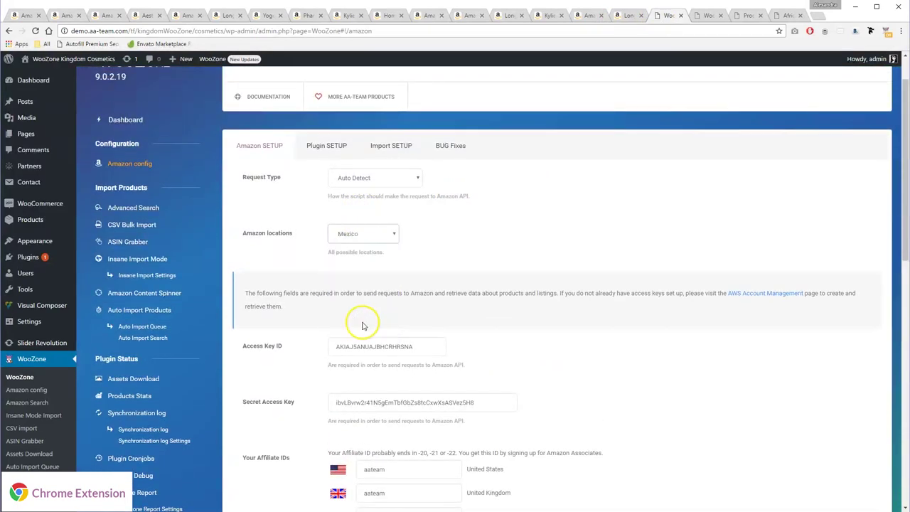
pyautogui.scroll(-5, 301, 360)
pyautogui.scroll(-5, 301, 361)
pyautogui.click(290, 418)
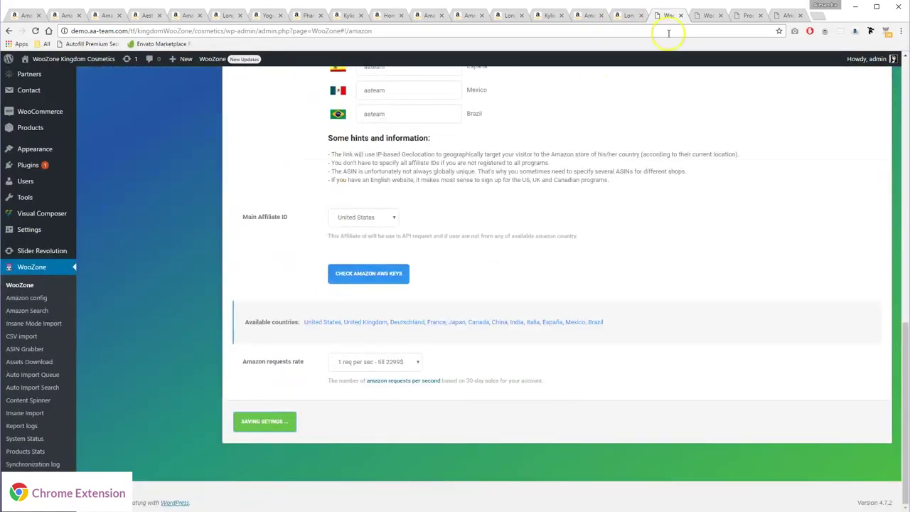
# Queue the copied Mexico ASIN list with the comma delimiter in Insane Import Mode and import the queued products with the current fine-tuning settings.
pyautogui.click(709, 15)
pyautogui.scroll(5, 353, 238)
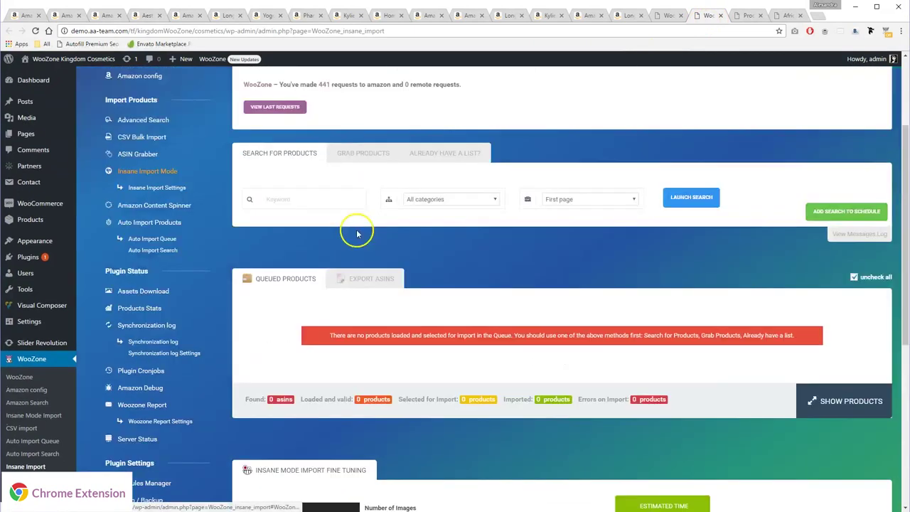
pyautogui.click(446, 160)
pyautogui.click(388, 213)
pyautogui.hotkey('ctrl', 'v')
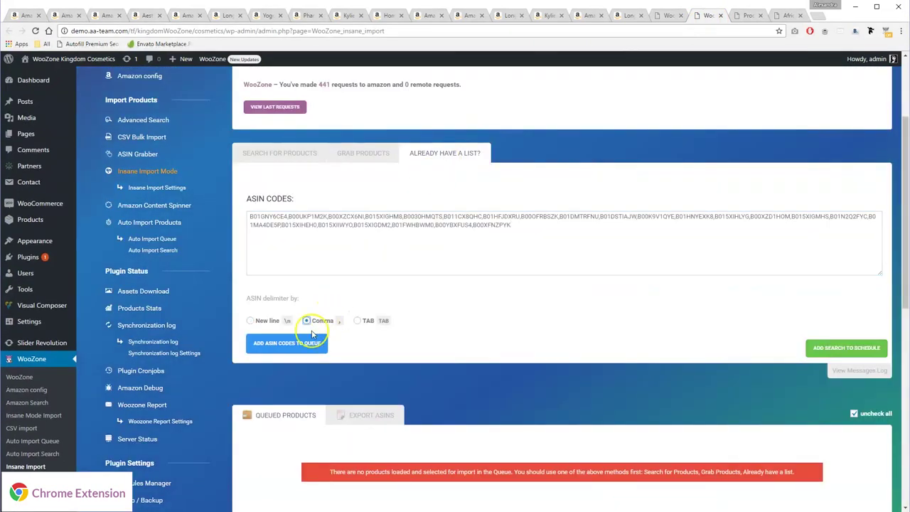
pyautogui.click(299, 343)
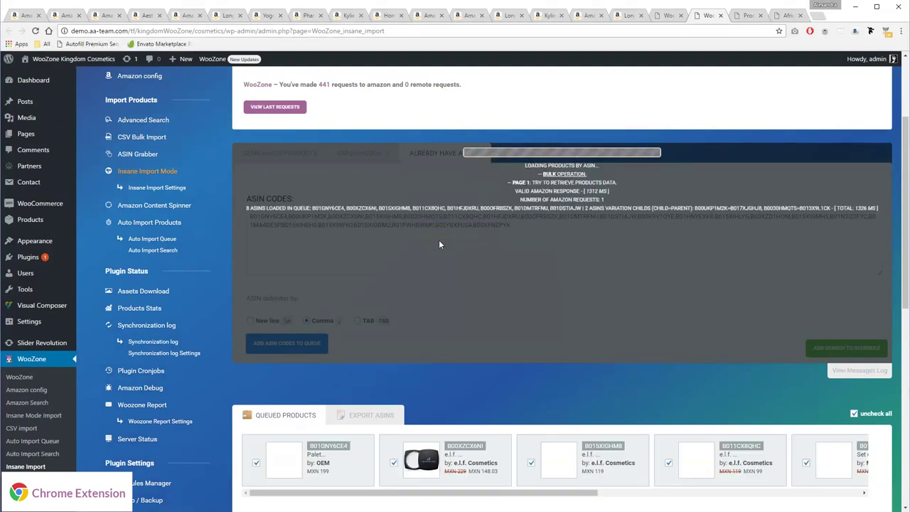
pyautogui.scroll(-3, 438, 244)
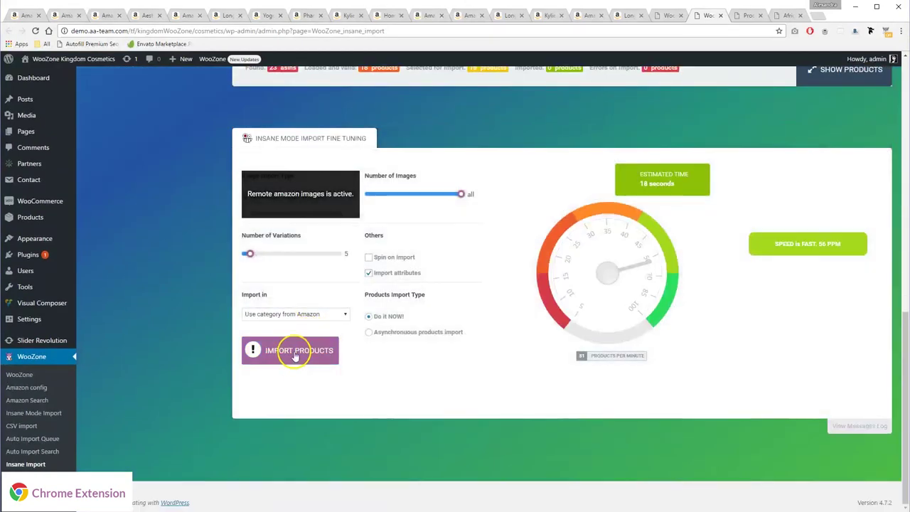
pyautogui.click(295, 351)
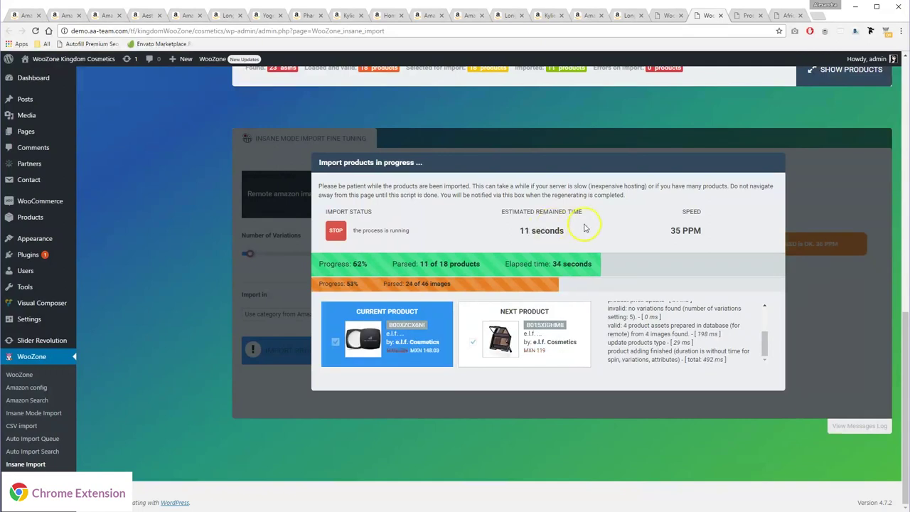
# From the refreshed product list, open the "e.l.f. Cosmetics Polvo Studio Alta Definición" shop page in a new tab and examine its details and country availability.
pyautogui.click(746, 15)
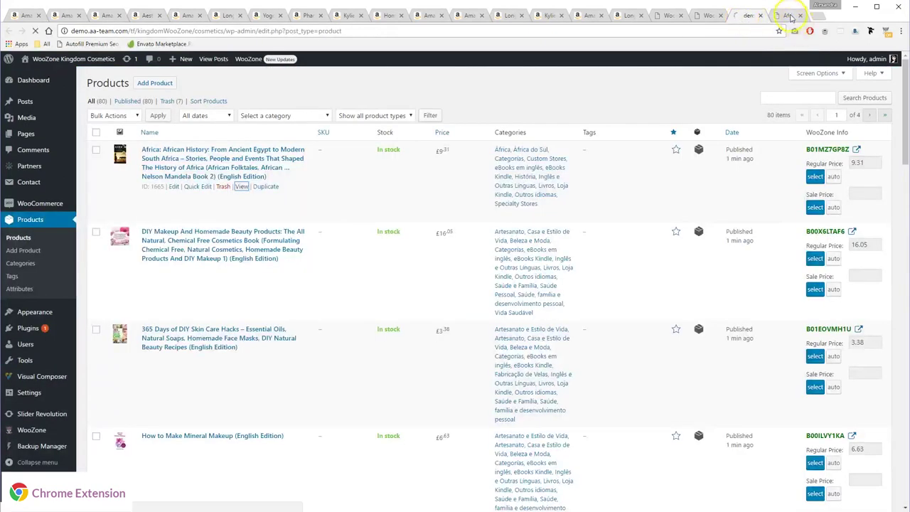
pyautogui.click(799, 15)
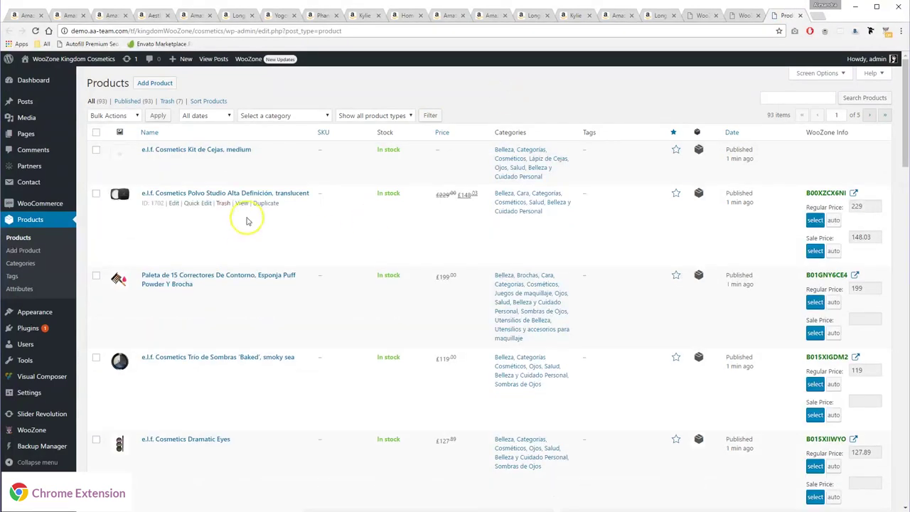
pyautogui.middleClick(241, 203)
pyautogui.click(787, 16)
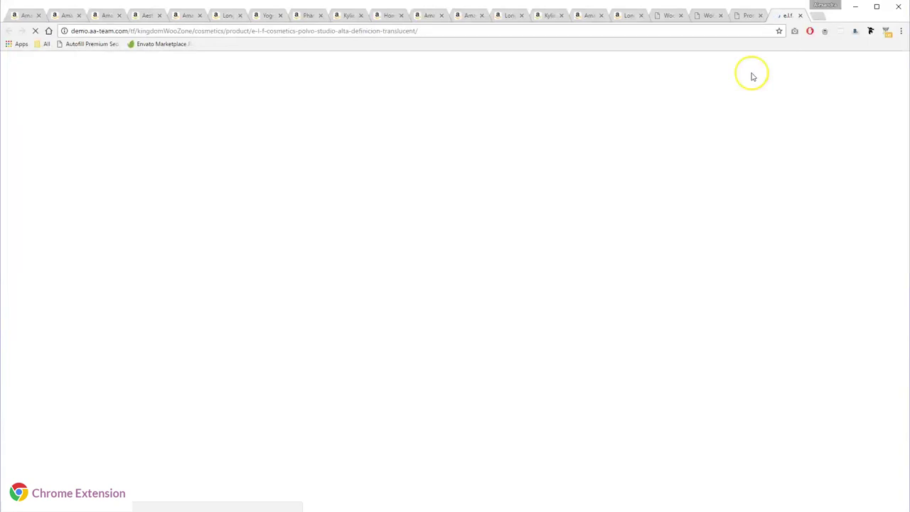
pyautogui.scroll(-2, 818, 265)
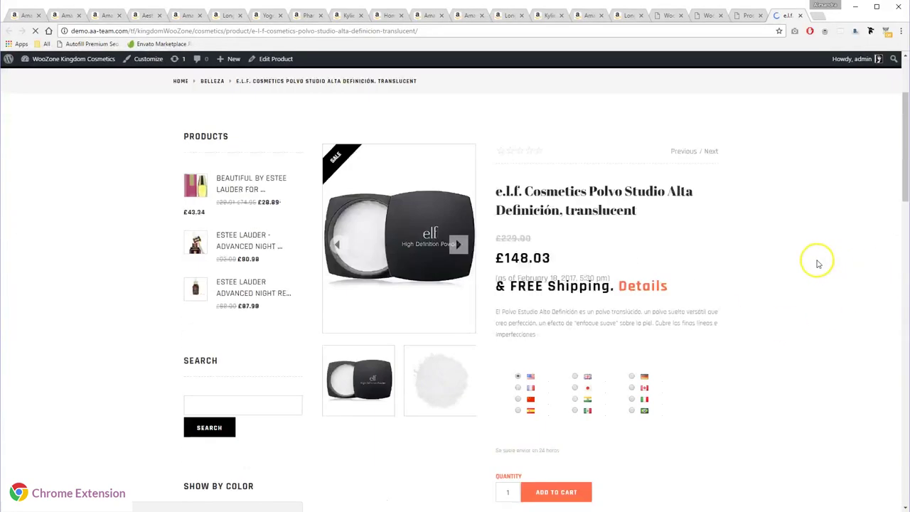
pyautogui.scroll(-2, 817, 265)
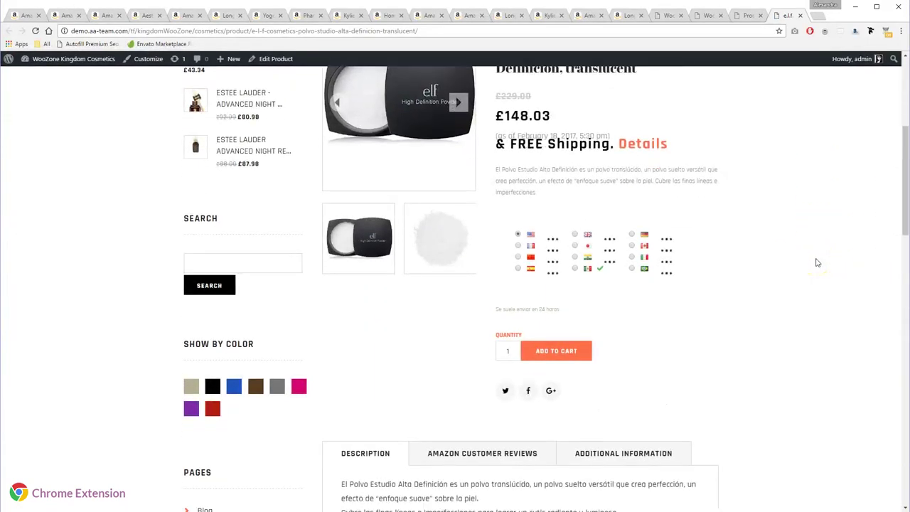
pyautogui.scroll(1, 816, 261)
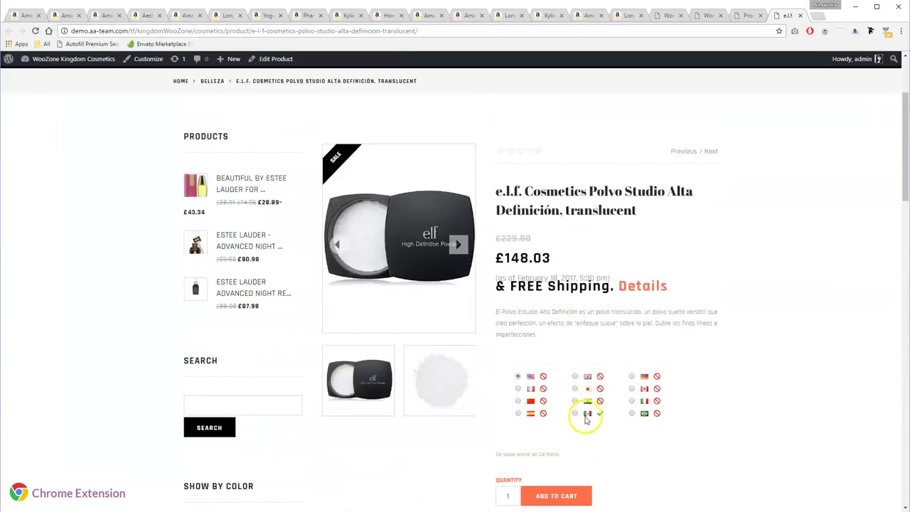
pyautogui.scroll(-4, 744, 363)
pyautogui.scroll(-2, 750, 364)
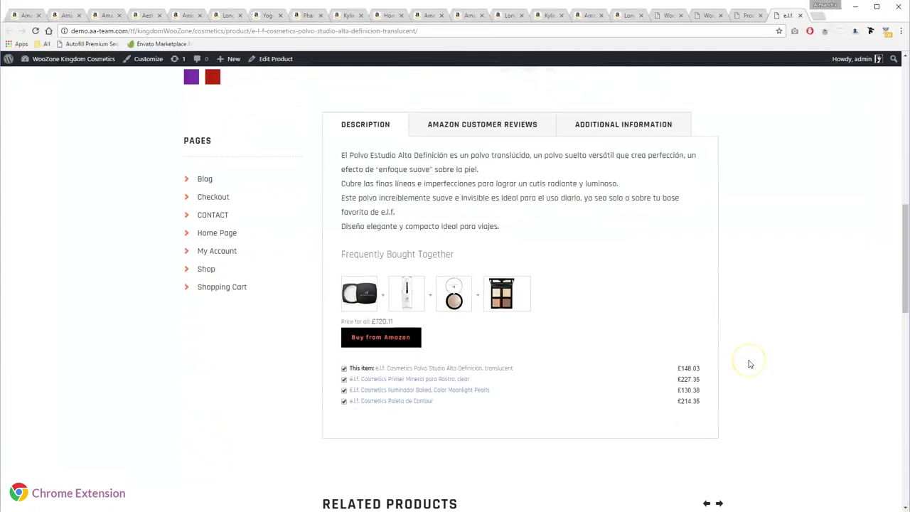
# Close the finished Mexico import box, and copy the Italia ASIN list from the extension's Download files window on the Amazon.de page.
pyautogui.click(706, 16)
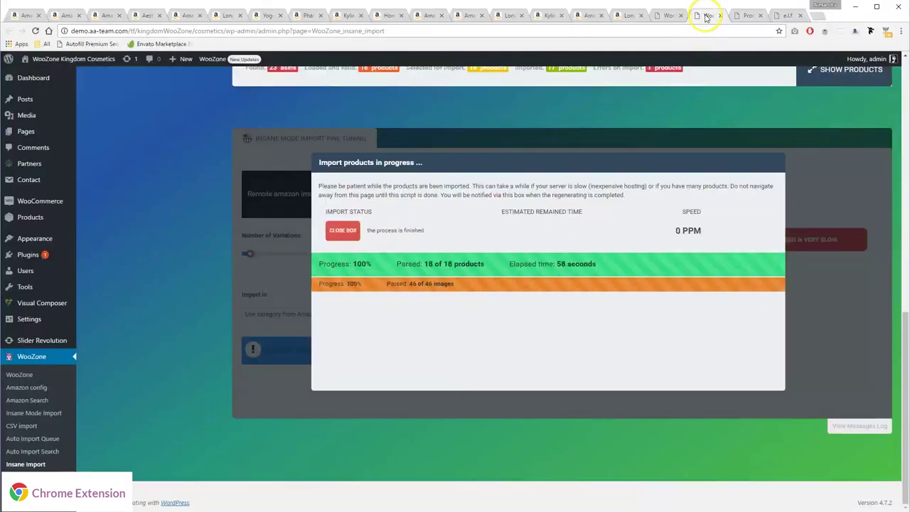
pyautogui.click(342, 230)
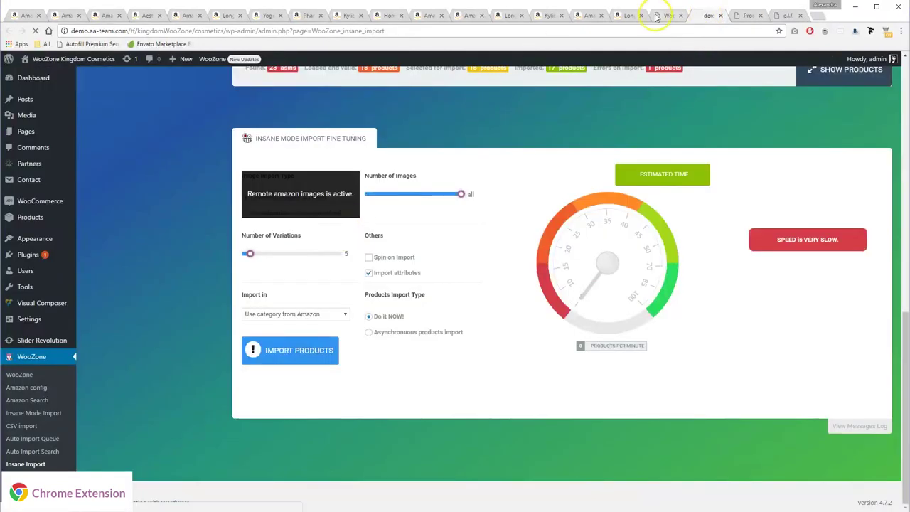
pyautogui.click(629, 16)
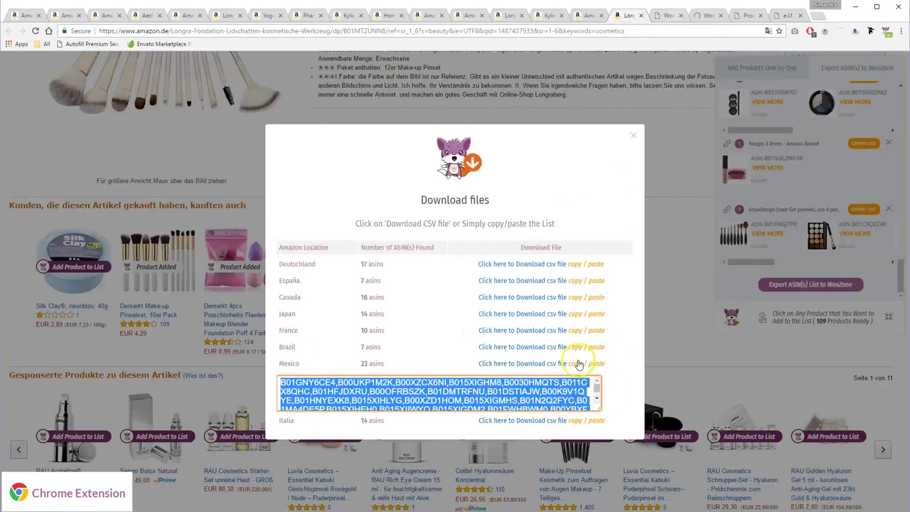
pyautogui.click(579, 364)
pyautogui.click(581, 398)
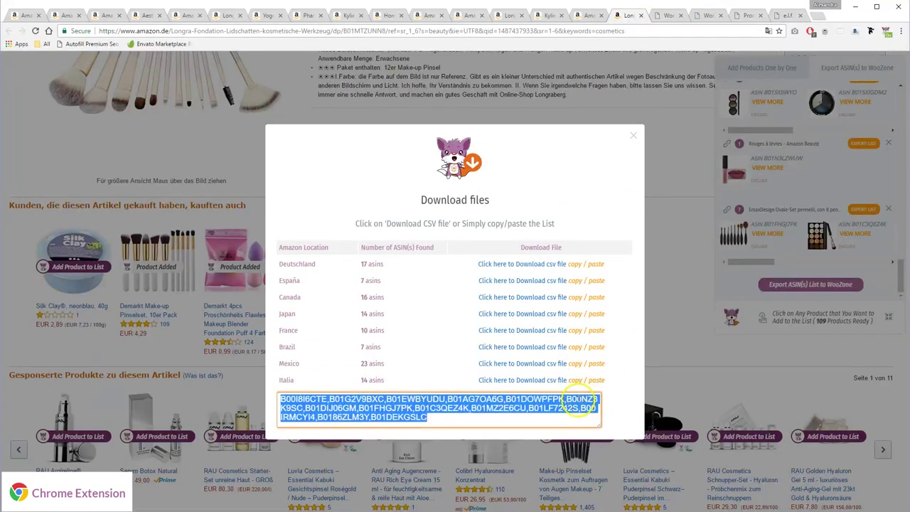
pyautogui.rightClick(446, 419)
pyautogui.click(462, 431)
# Set the Amazon location to Italia in the WooZone Amazon config and save the settings.
pyautogui.click(663, 16)
pyautogui.scroll(8, 405, 209)
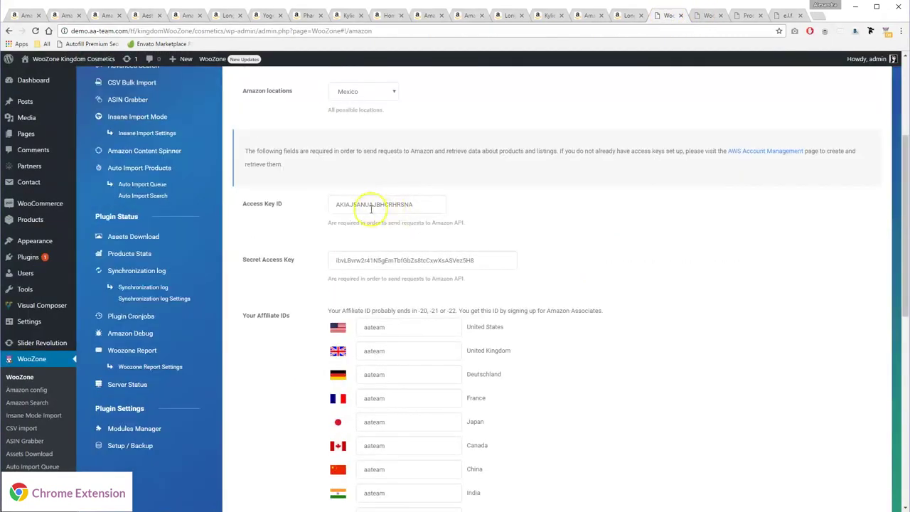
pyautogui.scroll(3, 370, 209)
pyautogui.click(368, 280)
pyautogui.click(361, 364)
pyautogui.scroll(-15, 278, 361)
pyautogui.click(281, 425)
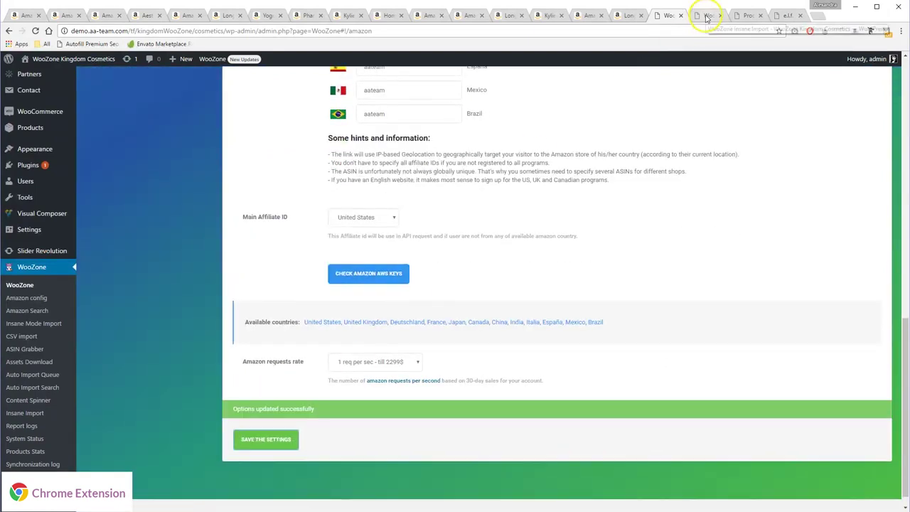
# Queue the copied Italia ASIN list with the comma delimiter in Insane Import Mode and import the queued products with the current fine-tuning settings.
pyautogui.click(707, 16)
pyautogui.scroll(5, 413, 156)
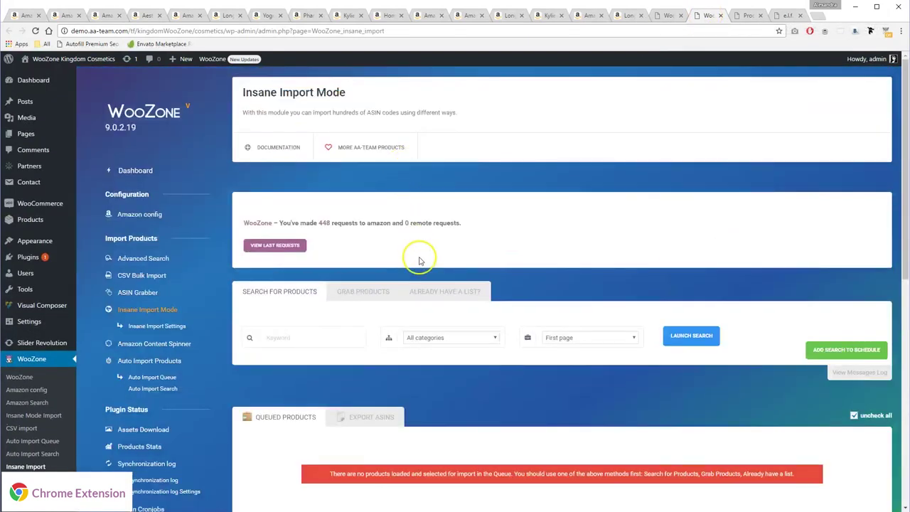
pyautogui.click(442, 291)
pyautogui.click(315, 403)
pyautogui.hotkey('ctrl', 'v')
pyautogui.click(322, 462)
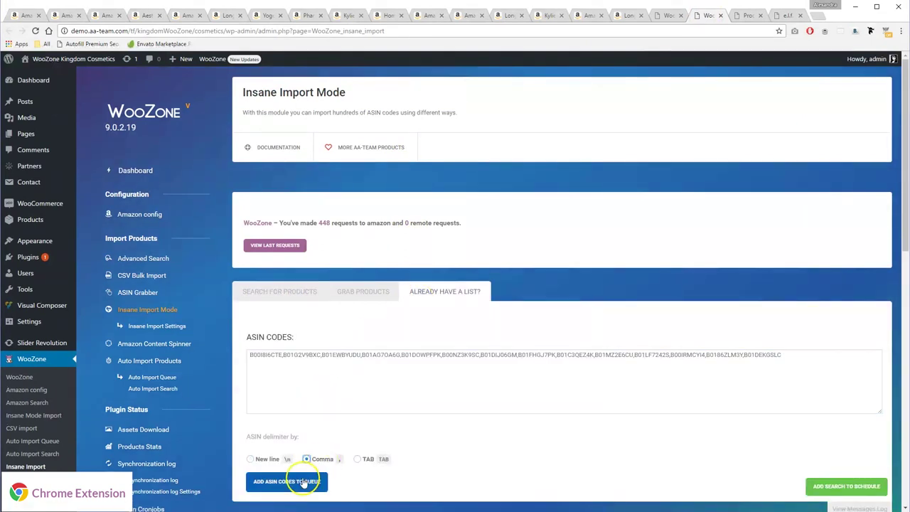
pyautogui.click(263, 481)
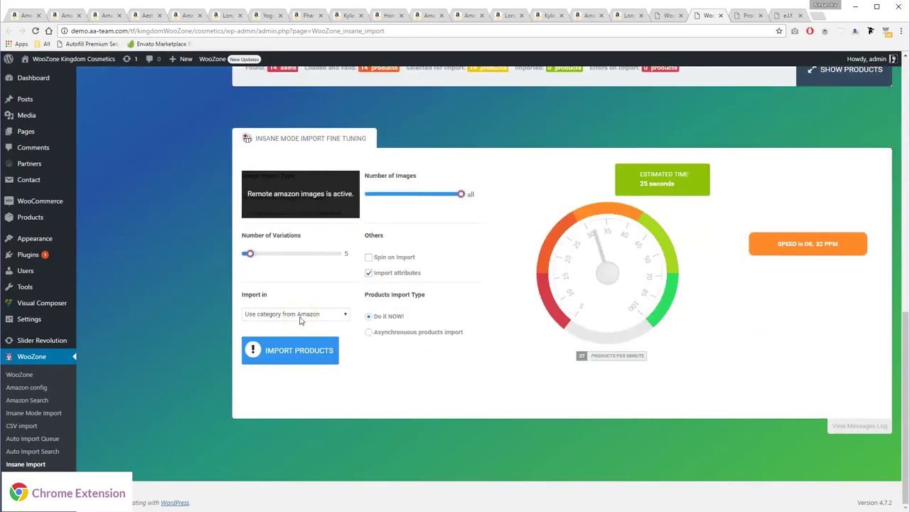
pyautogui.click(292, 352)
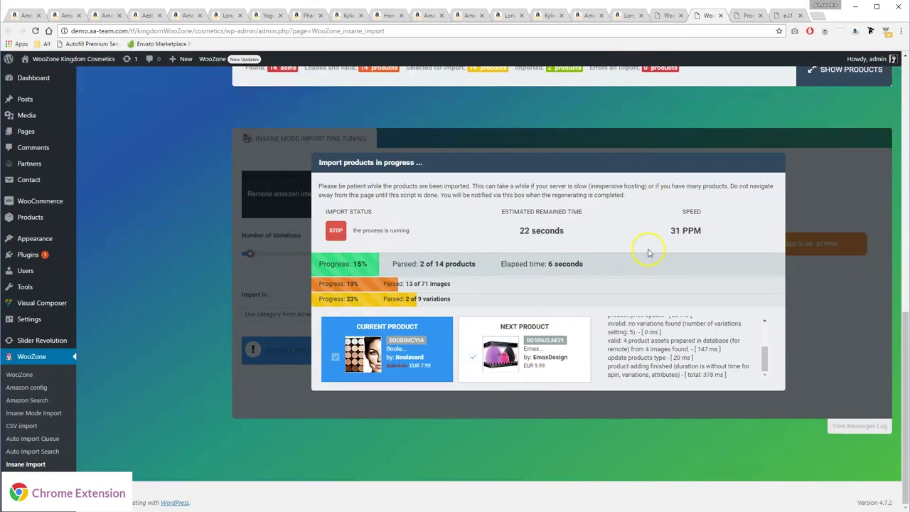
# From the refreshed product list, open the "Silicone spugna trucco" shop page in a new tab, examine its country availability, and close the product page tabs.
pyautogui.click(749, 16)
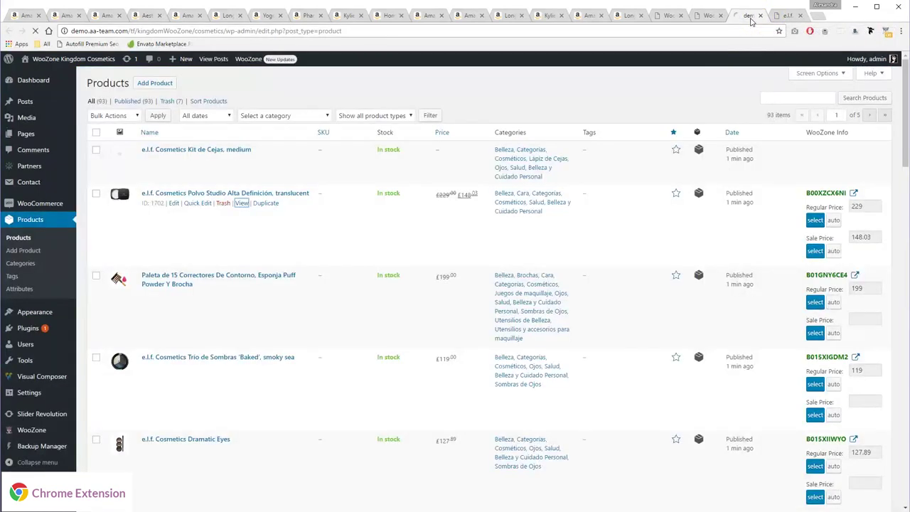
pyautogui.click(480, 84)
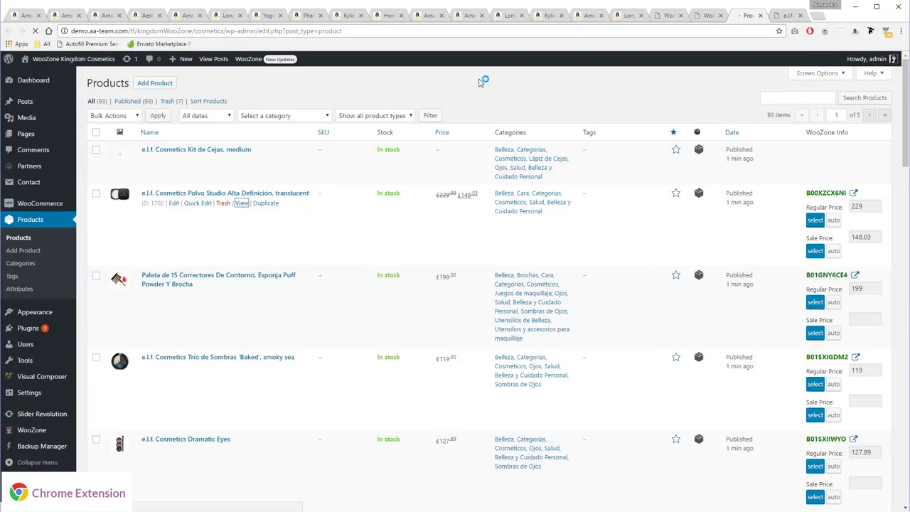
pyautogui.click(244, 152)
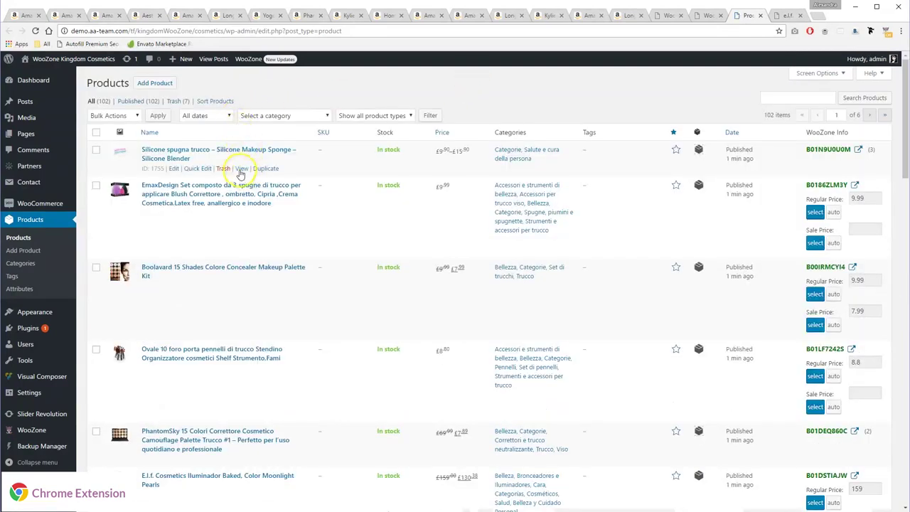
pyautogui.middleClick(241, 173)
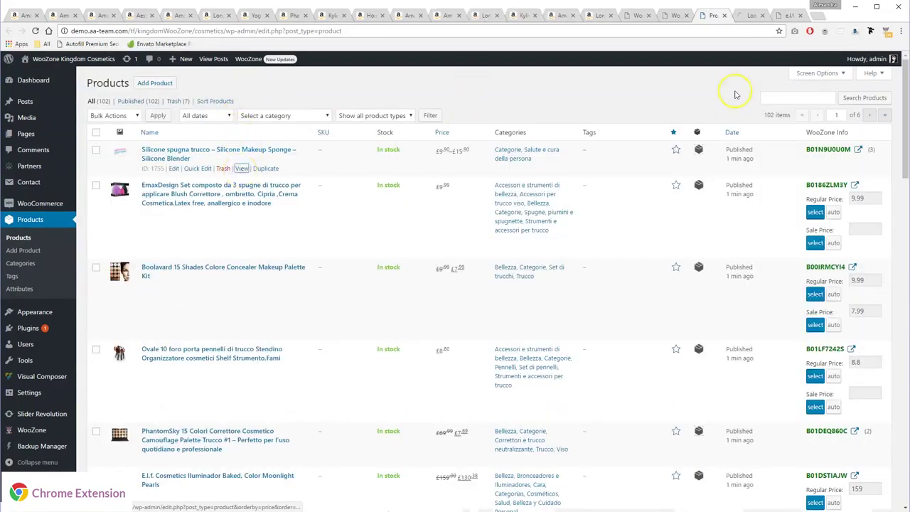
pyautogui.click(739, 18)
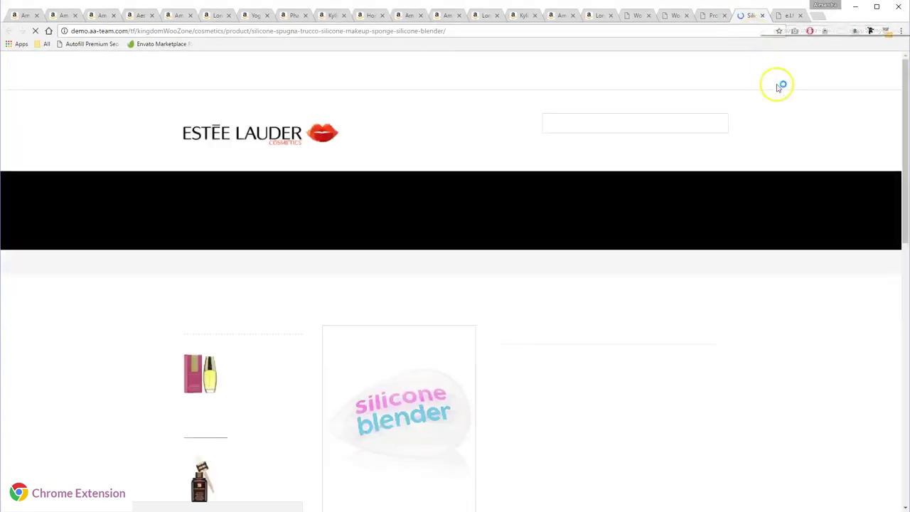
pyautogui.scroll(-2, 817, 243)
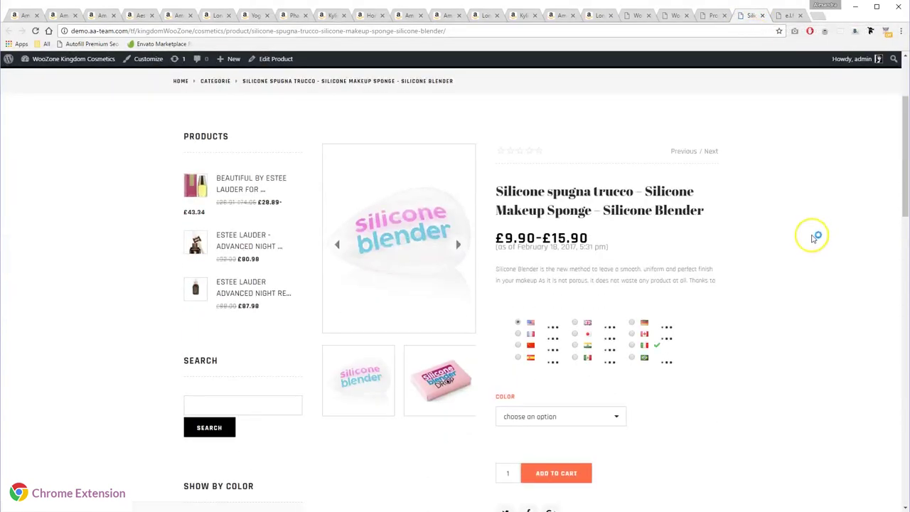
pyautogui.scroll(-1, 815, 240)
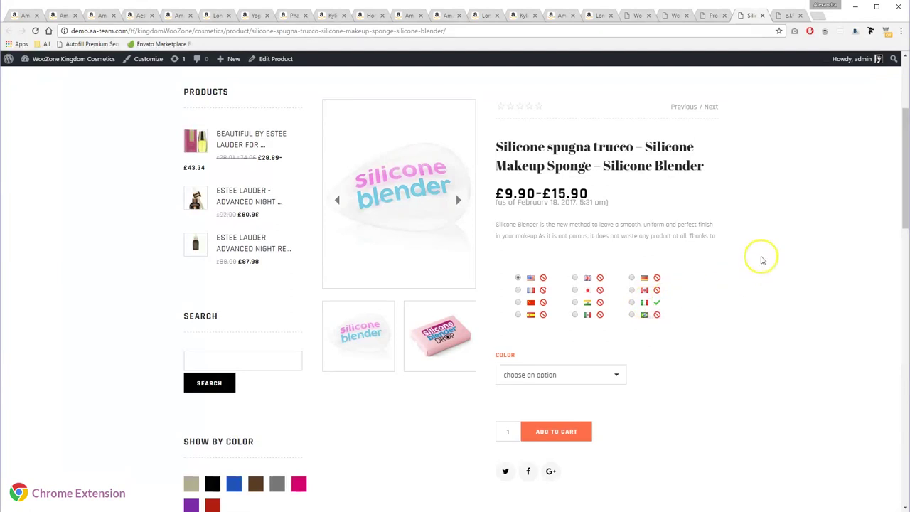
pyautogui.scroll(2, 753, 261)
pyautogui.click(789, 17)
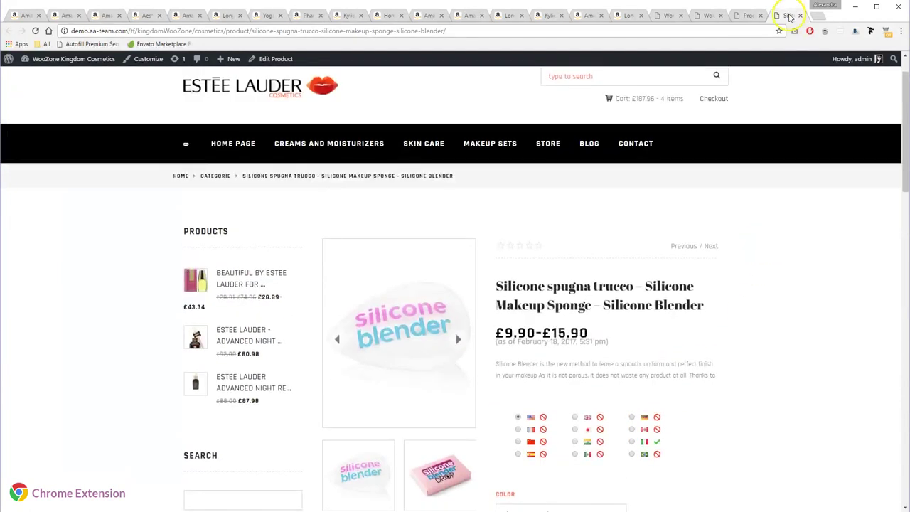
# Close the finished Italia import box, and collapse the Italia ASIN list in the Download files window on the Amazon.de page.
pyautogui.click(744, 16)
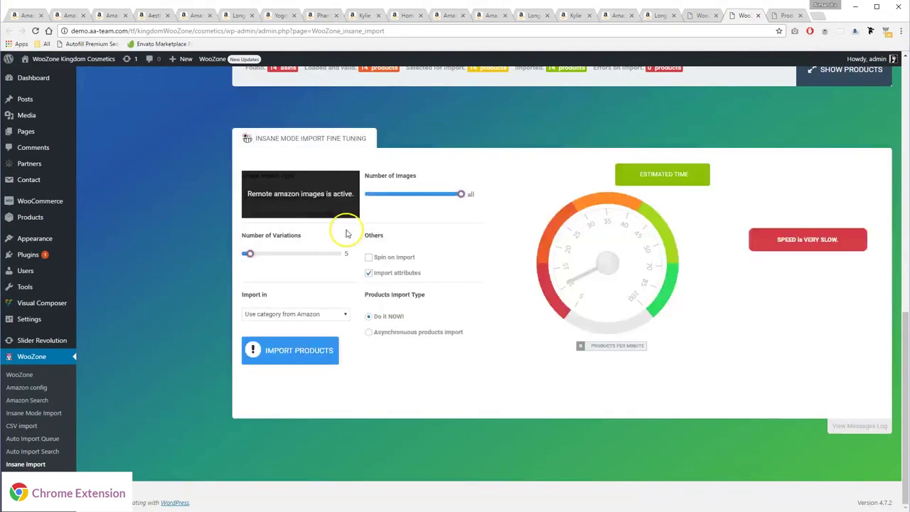
pyautogui.click(701, 17)
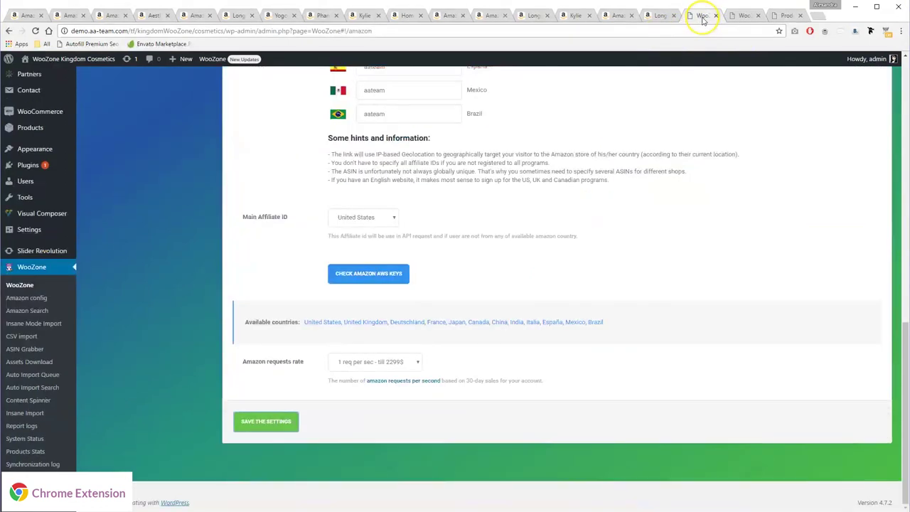
pyautogui.click(651, 17)
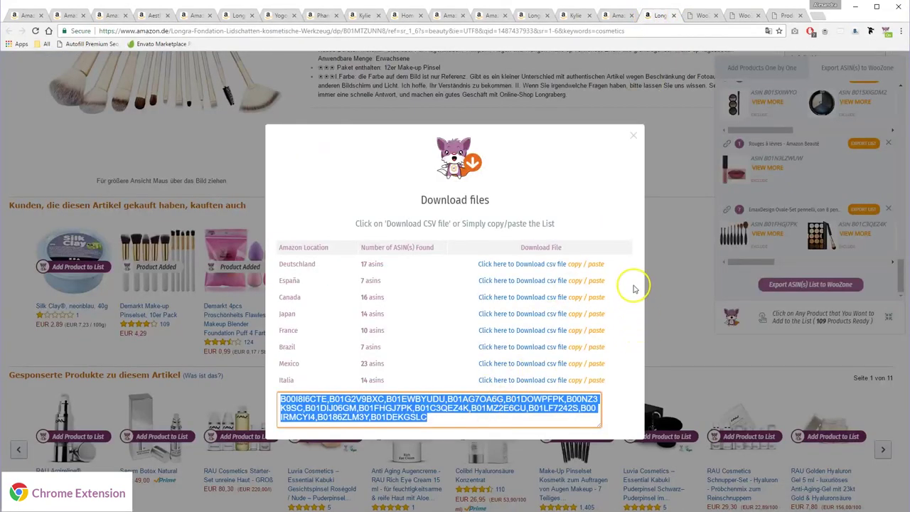
pyautogui.click(634, 287)
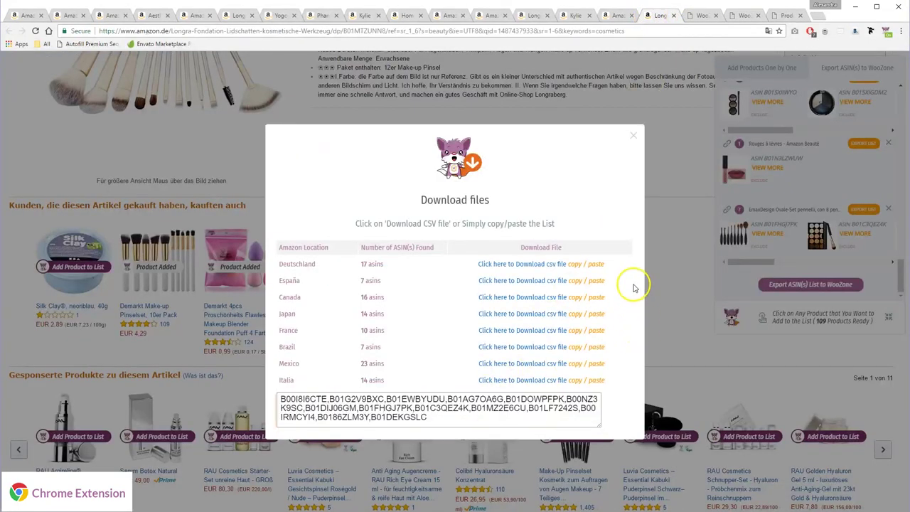
pyautogui.click(590, 385)
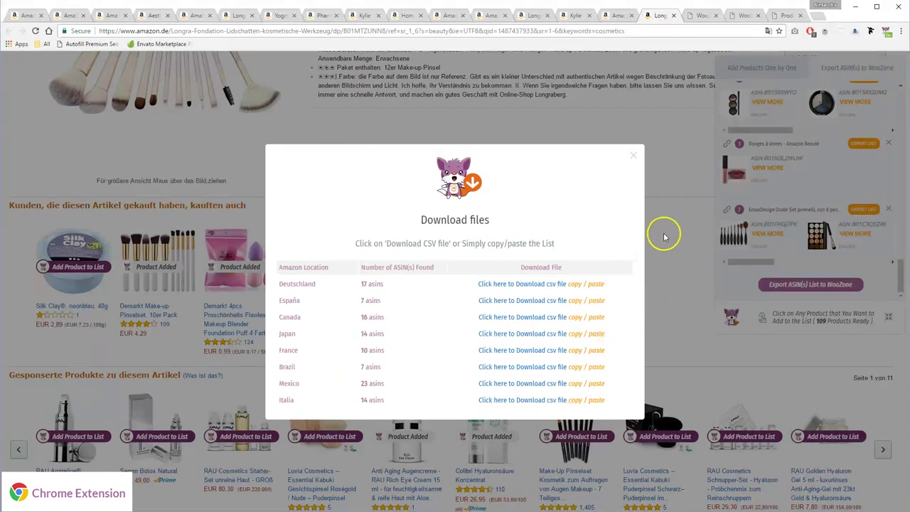
# Download the Deutschland ASIN list as a CSV file into the Downloads folder, and close the Download files window.
pyautogui.click(522, 284)
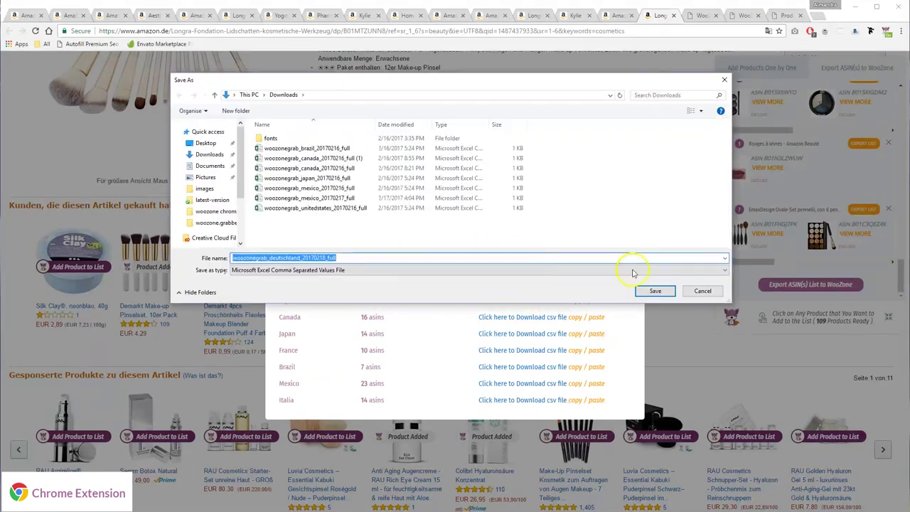
pyautogui.click(655, 291)
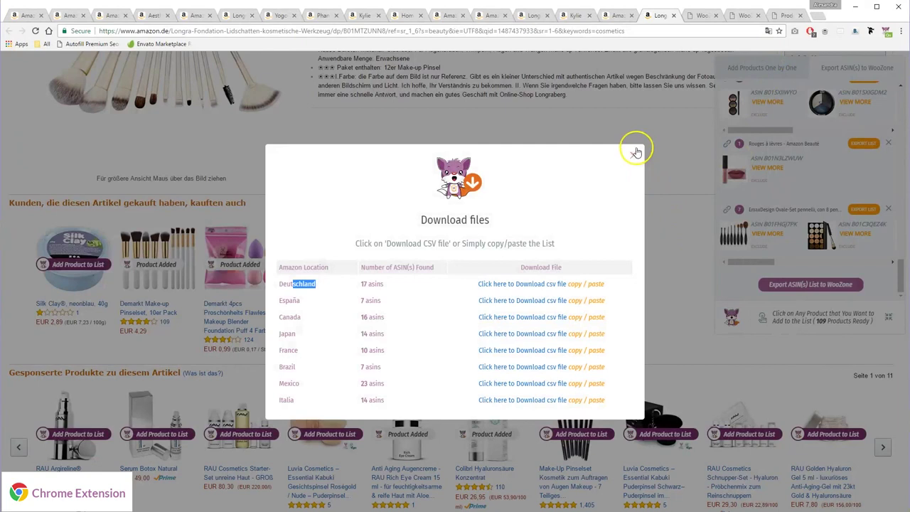
pyautogui.click(635, 152)
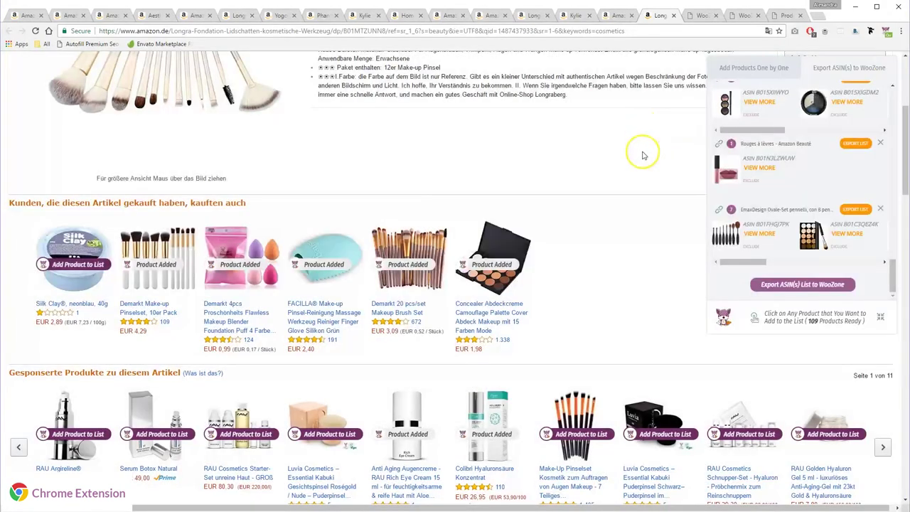
# Set the CSV Delimiter to newline in the WooZone extension options and close the options.
pyautogui.click(887, 32)
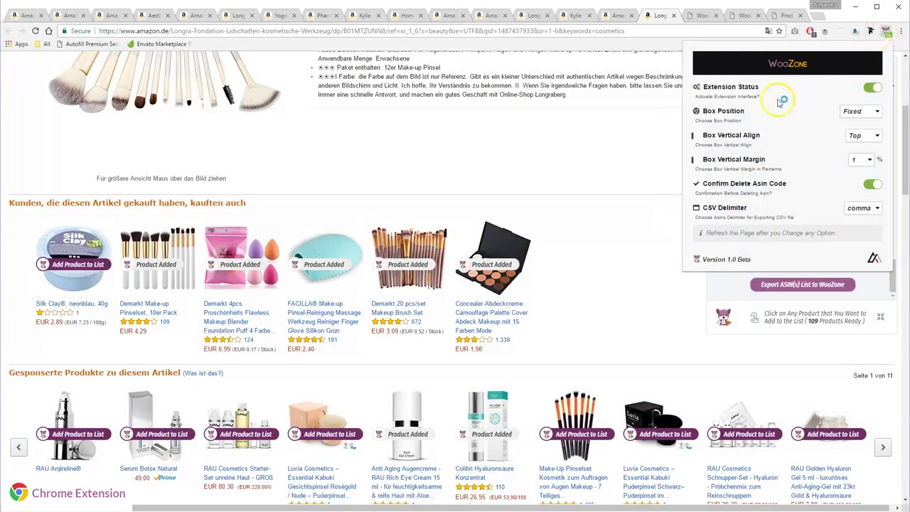
pyautogui.click(873, 208)
pyautogui.click(865, 217)
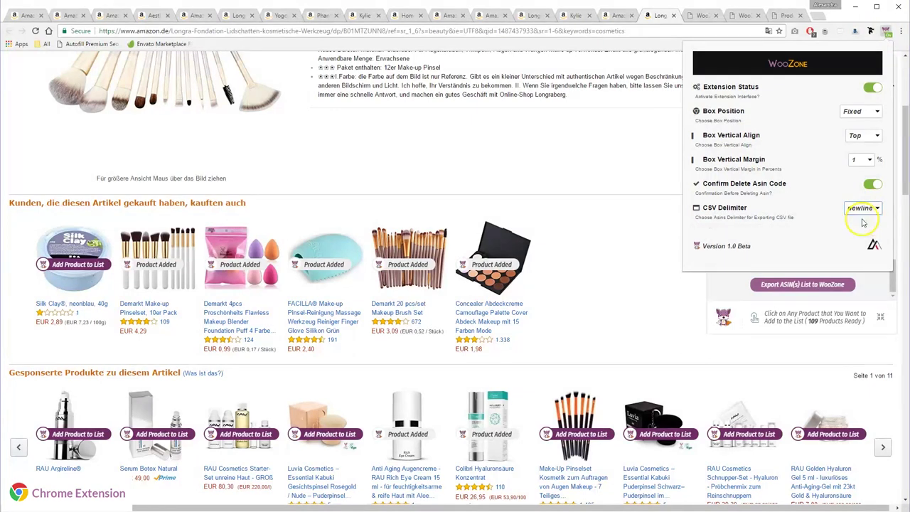
pyautogui.click(605, 222)
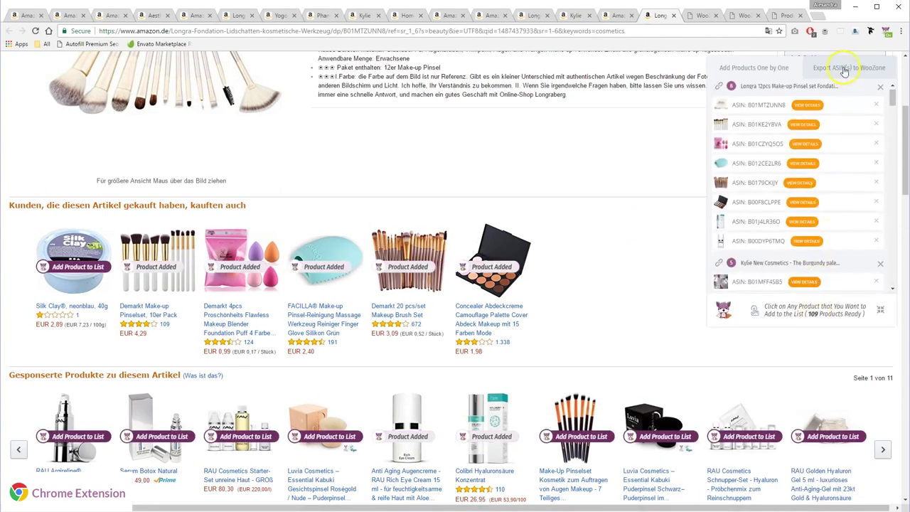
# Export the "Kylie New Cosmetics" list, save its España CSV file, examine the ASINs in Excel, and close the workbook.
pyautogui.click(844, 71)
pyautogui.scroll(-3, 807, 278)
pyautogui.scroll(-5, 853, 235)
pyautogui.click(861, 157)
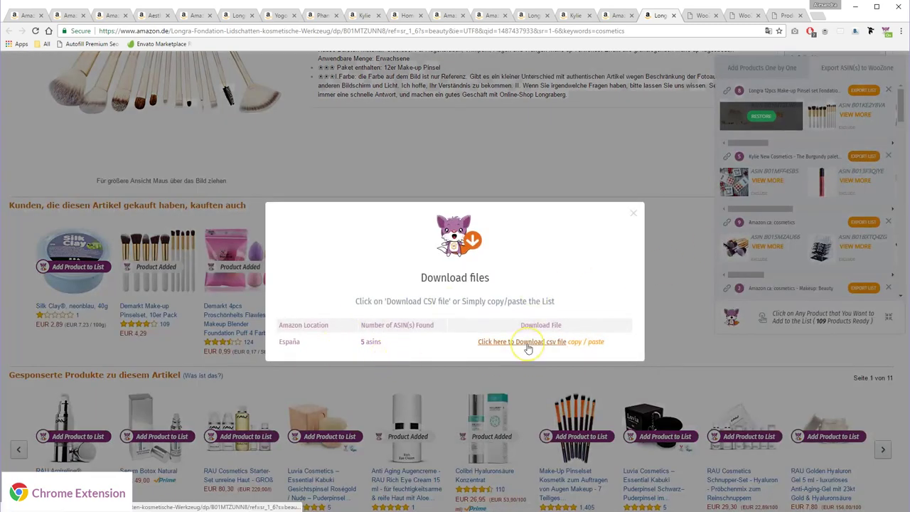
pyautogui.click(528, 343)
pyautogui.click(653, 289)
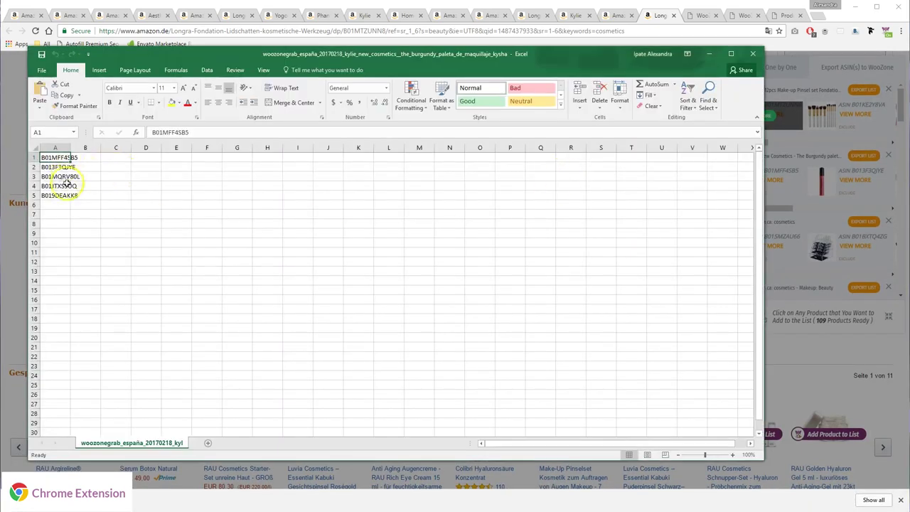
pyautogui.click(751, 55)
# Set the extension's CSV Delimiter to tab, and toggle the Confirm Delete Asin Code option off and back on.
pyautogui.click(885, 31)
pyautogui.click(867, 205)
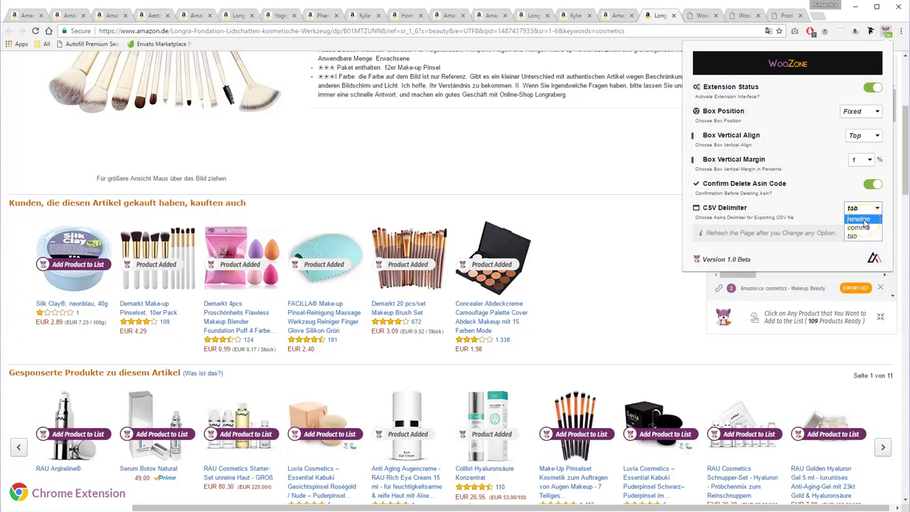
pyautogui.click(856, 184)
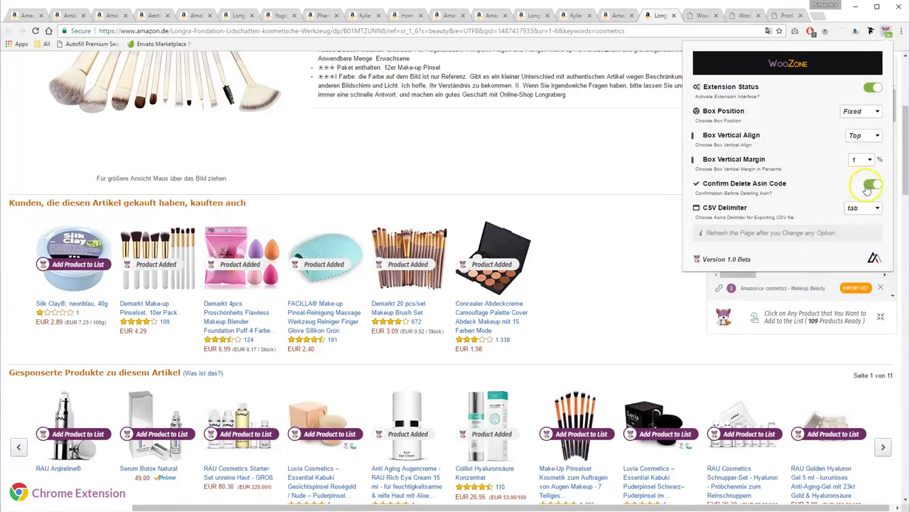
pyautogui.click(873, 186)
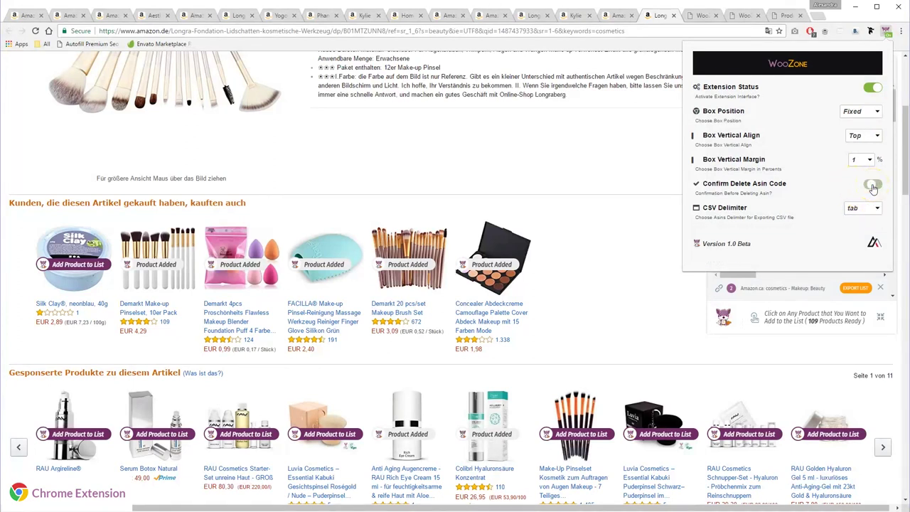
pyautogui.click(605, 178)
# Remove ASIN B01KE2Y8VA from the "Longra 12pcs Make-up Pinsel set" list and confirm the deletion.
pyautogui.click(814, 71)
pyautogui.click(876, 126)
pyautogui.moveTo(468, 307); pyautogui.dragTo(565, 309)
pyautogui.click(454, 341)
pyautogui.click(433, 338)
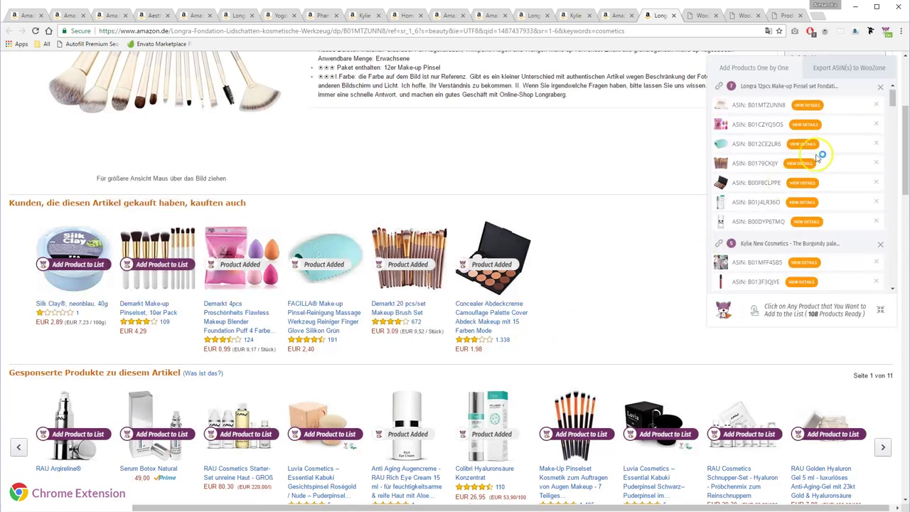
# Switch off the Confirm Delete Asin Code option in the WooZone extension options and close the options.
pyautogui.click(885, 31)
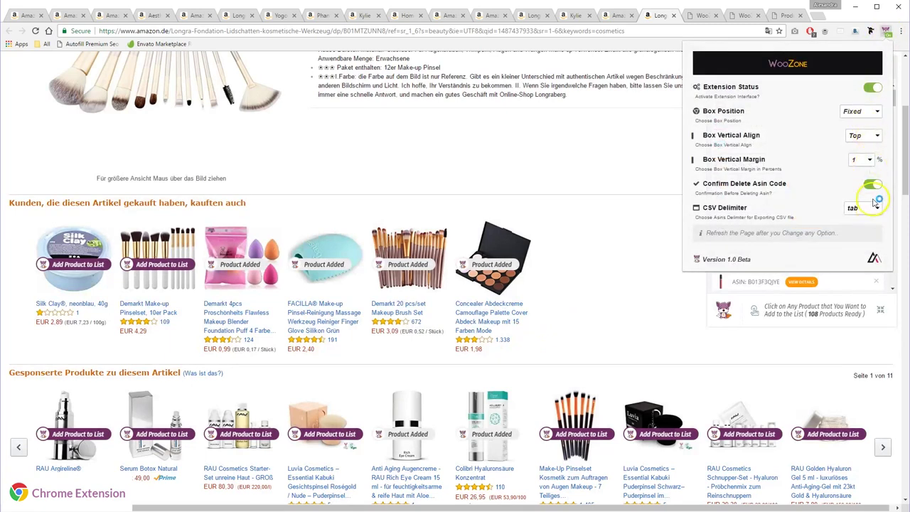
pyautogui.click(868, 186)
pyautogui.click(554, 121)
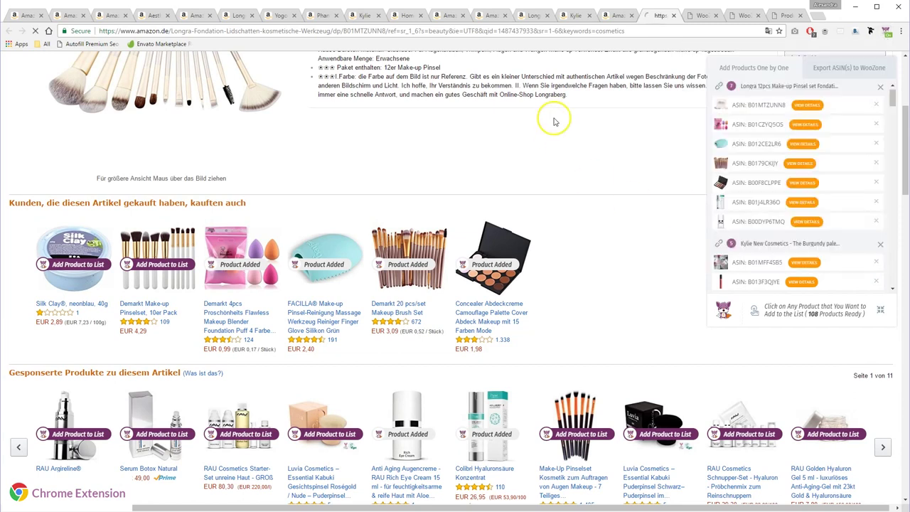